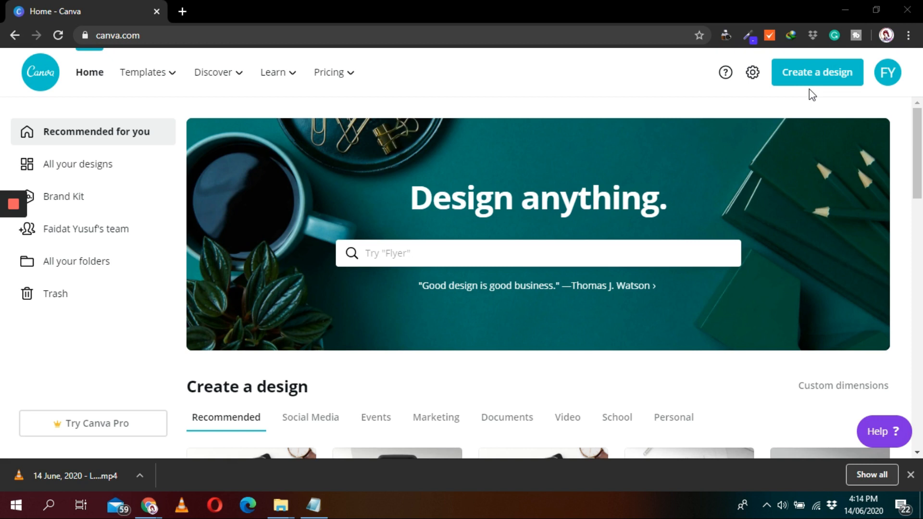
Step: Create a new blank design using the Instagram Post format
left_click(842, 85)
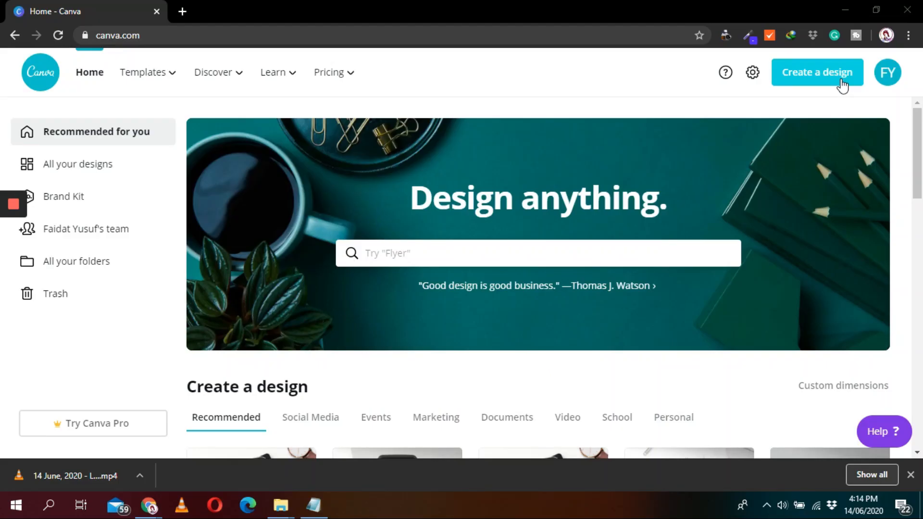
left_click(841, 86)
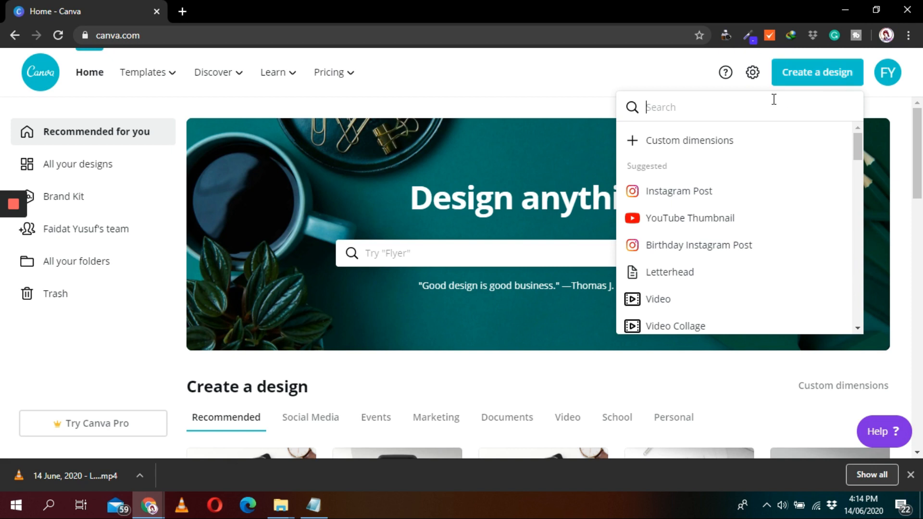
left_click(723, 192)
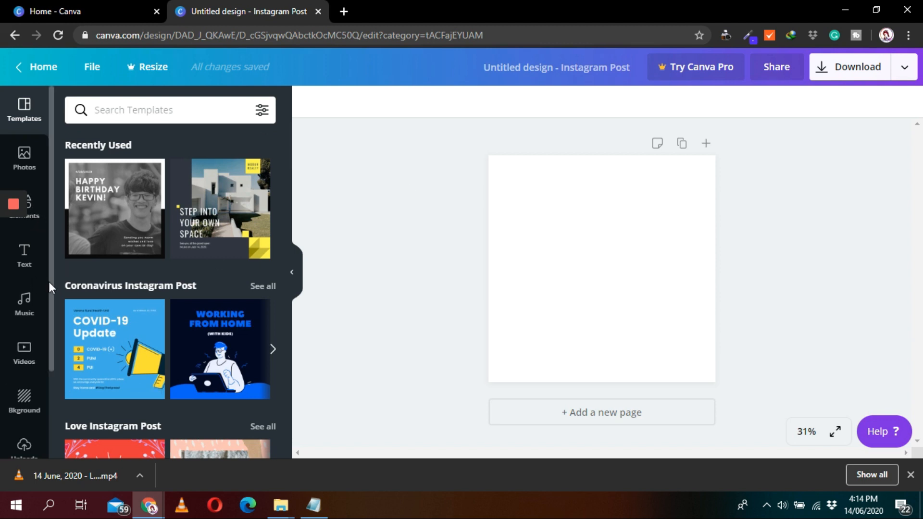
Step: Add a square shape to the page, enlarge it to more than the page's height and shift it partly off the left edge
left_click_drag(51, 275, 67, 308)
left_click(28, 177)
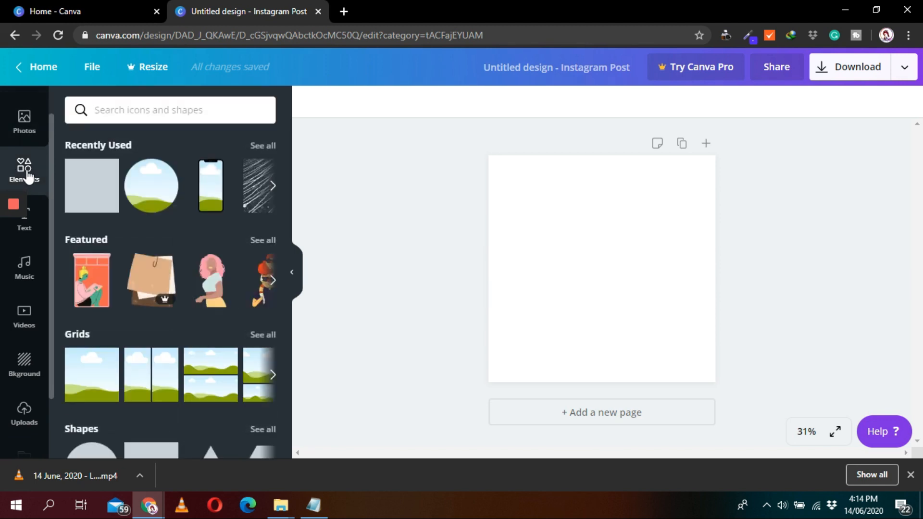
left_click(99, 182)
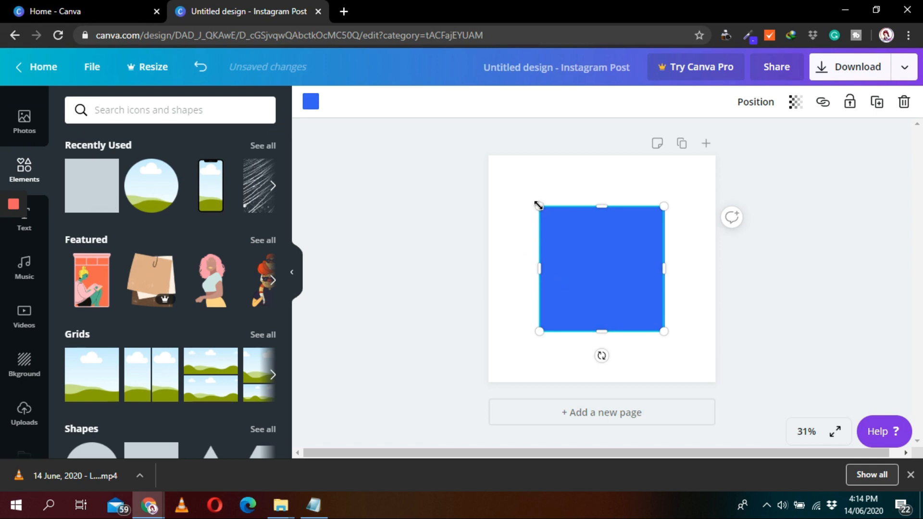
left_click_drag(539, 205, 465, 147)
left_click_drag(662, 330, 713, 398)
left_click_drag(646, 248, 560, 274)
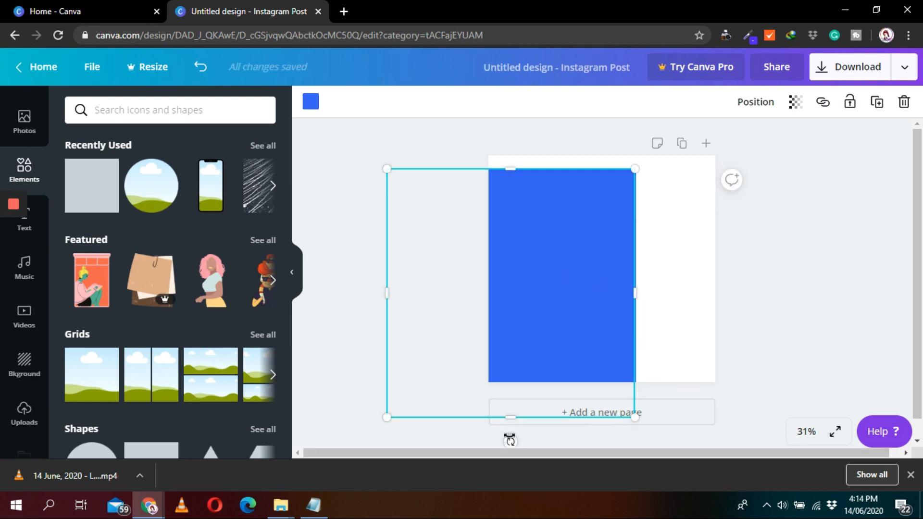
Step: Rotate the blue square into a diamond and position it so a right-pointing triangle spans the page's left edge
left_click_drag(462, 423, 430, 406)
left_click_drag(538, 309, 477, 308)
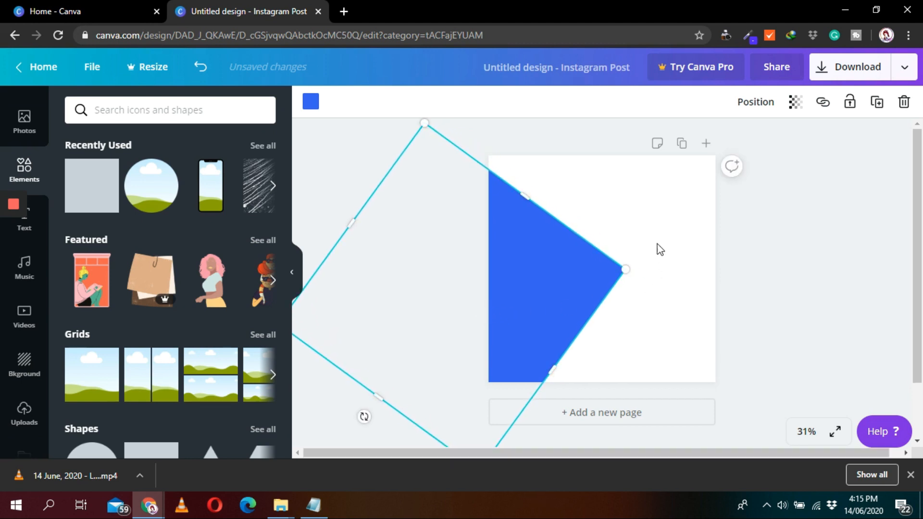
left_click(747, 174)
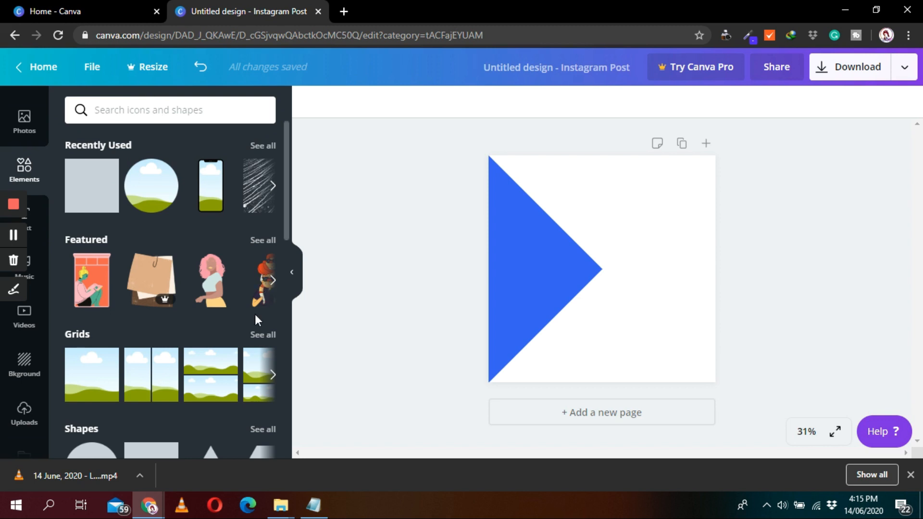
left_click(260, 336)
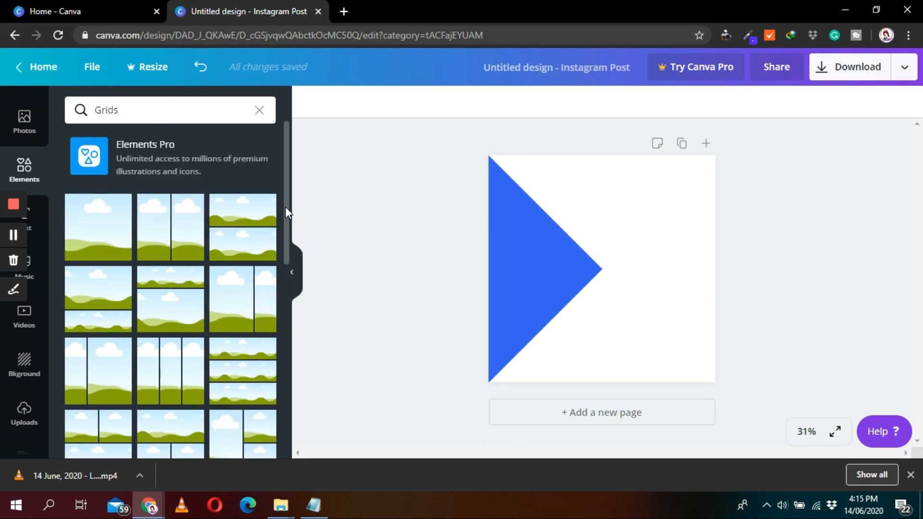
left_click_drag(285, 209, 280, 175)
left_click(259, 110)
Step: Add a circular frame and place it in the upper-right area of the page
left_click_drag(284, 185, 284, 289)
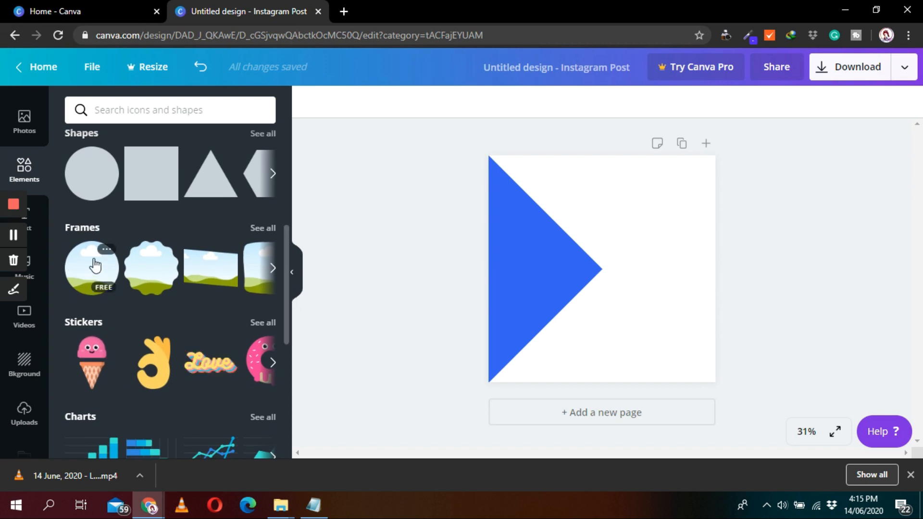
left_click(100, 276)
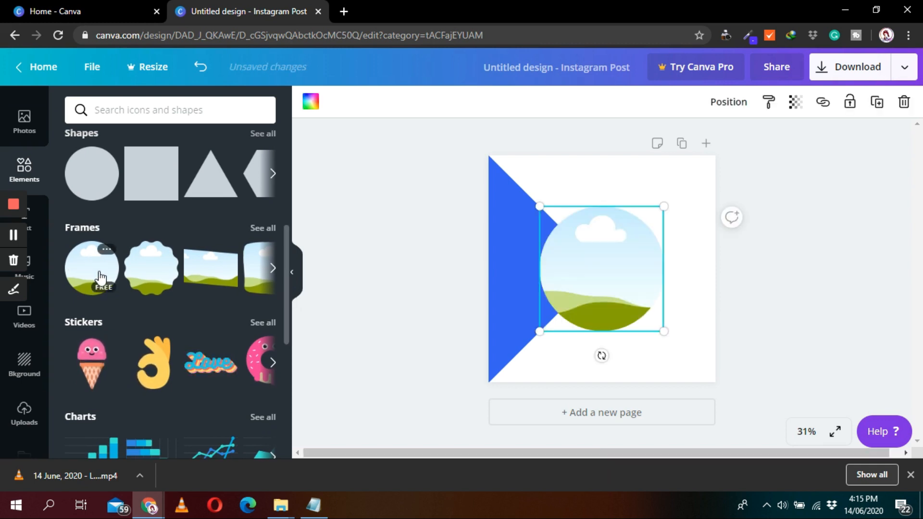
left_click_drag(628, 249, 668, 195)
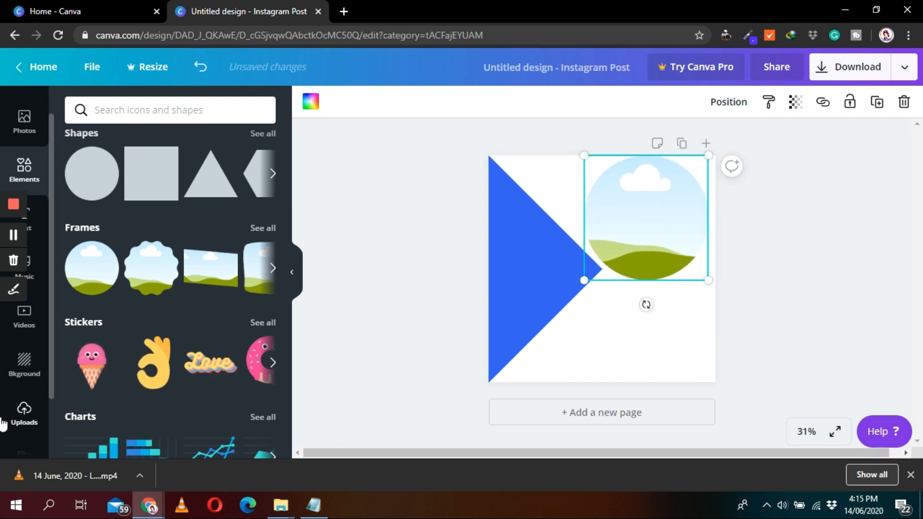
Step: Fill the circular frame with the first uploaded photo of the woman in the red sleeveless top
left_click(22, 414)
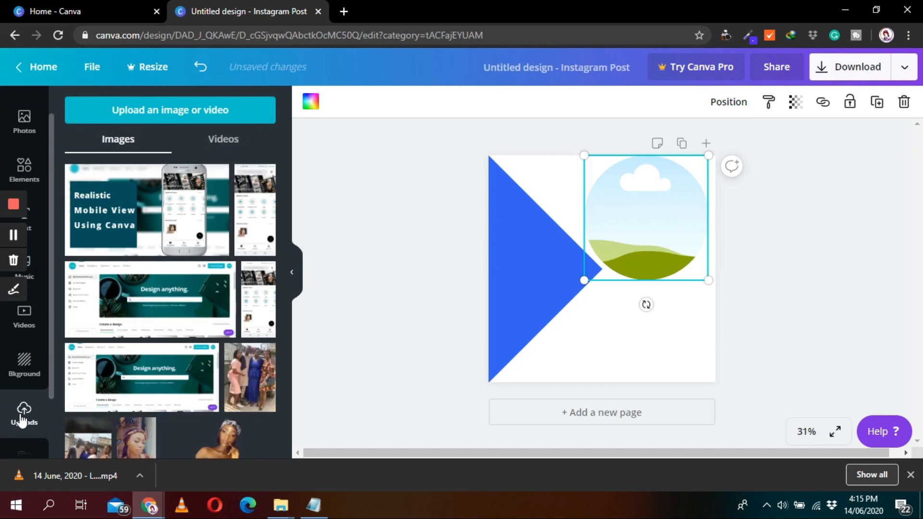
left_click_drag(285, 197, 284, 305)
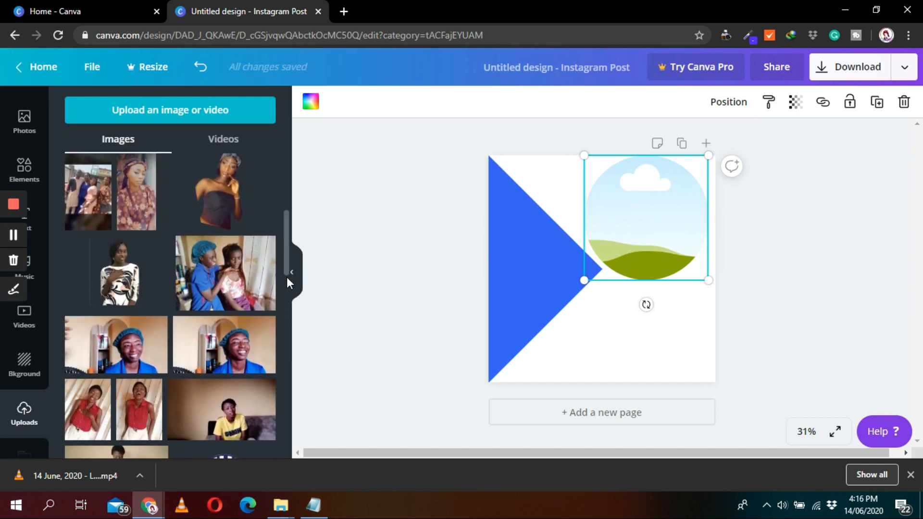
scroll(287, 281, "down", 3)
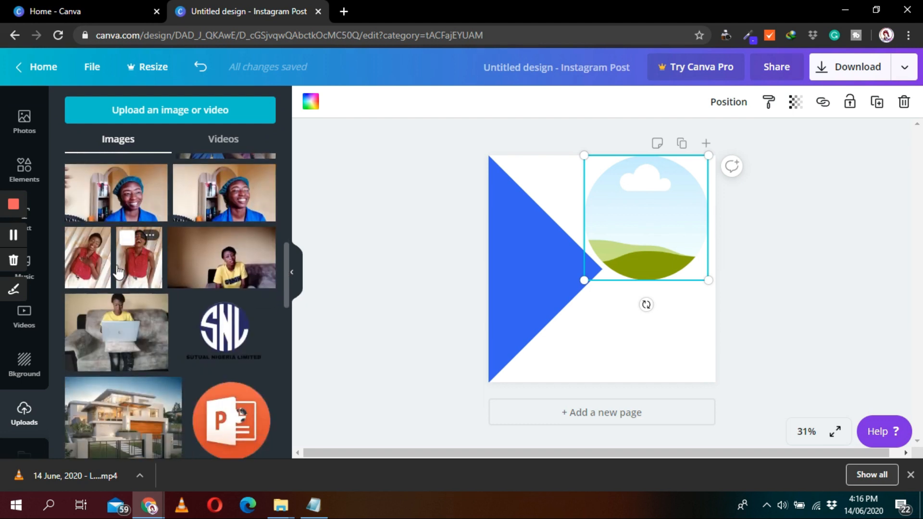
left_click(89, 260)
left_click_drag(590, 260, 636, 218)
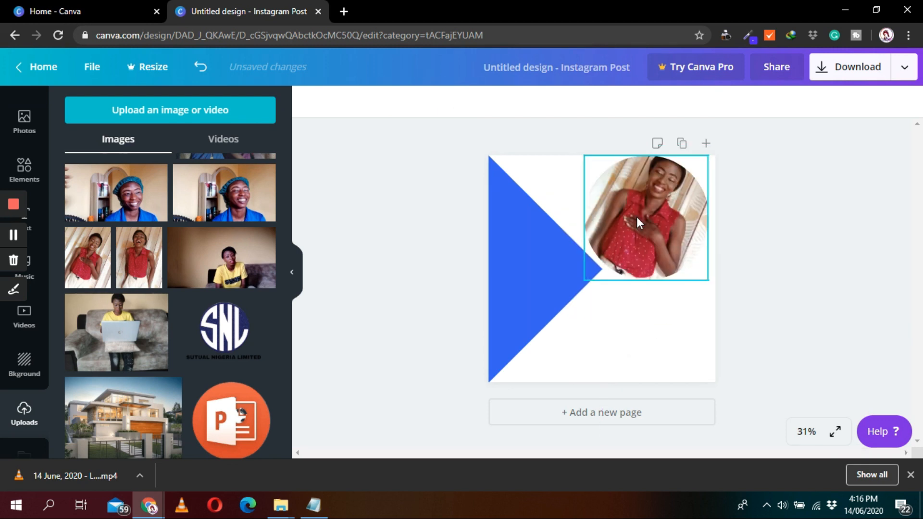
Step: Enlarge the photo inside the circular frame and reposition the crop around the woman's face and upper body
double_click(683, 218)
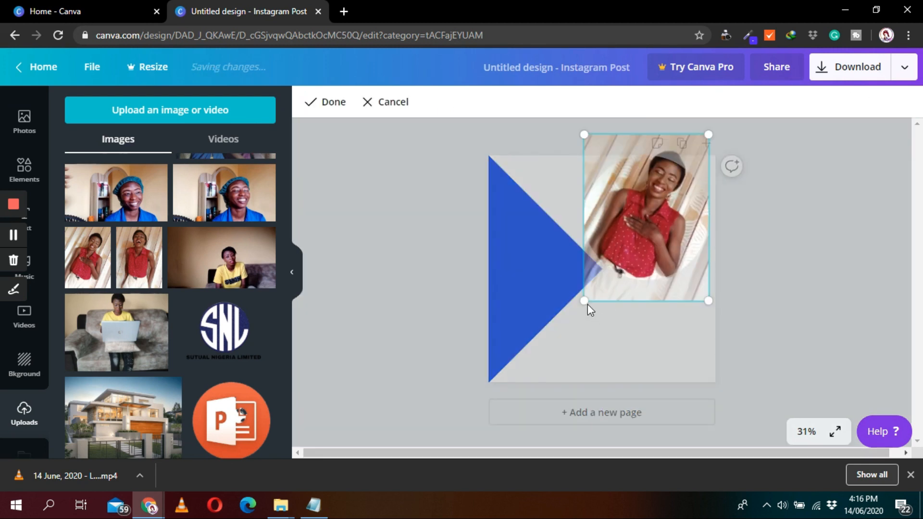
left_click_drag(583, 303, 554, 367)
left_click_drag(645, 236, 647, 243)
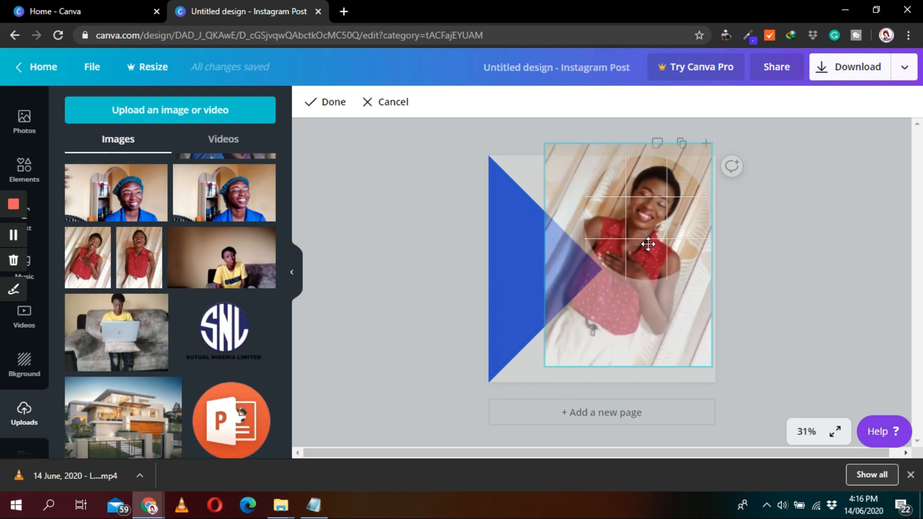
left_click(331, 103)
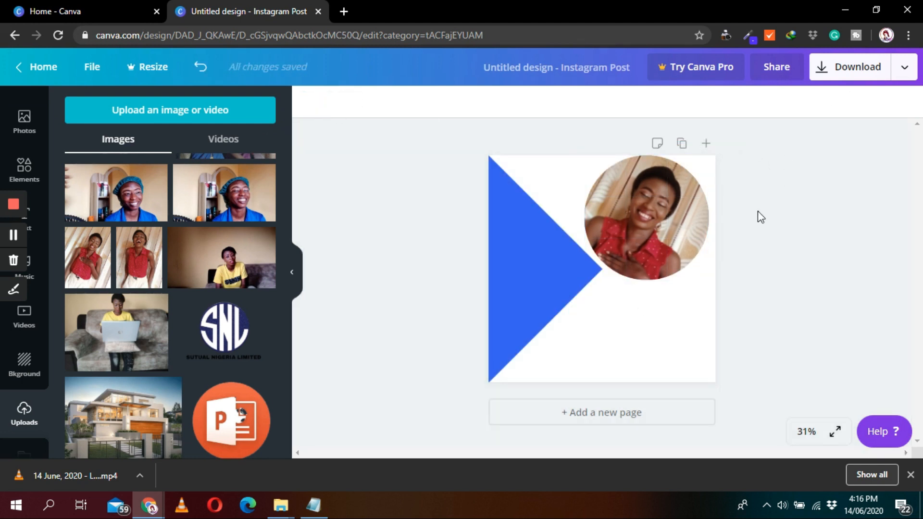
Step: Rotate the circular photo until the woman is upright and fit it into the page's upper-right corner
left_click_drag(662, 237, 641, 219)
left_click(786, 235)
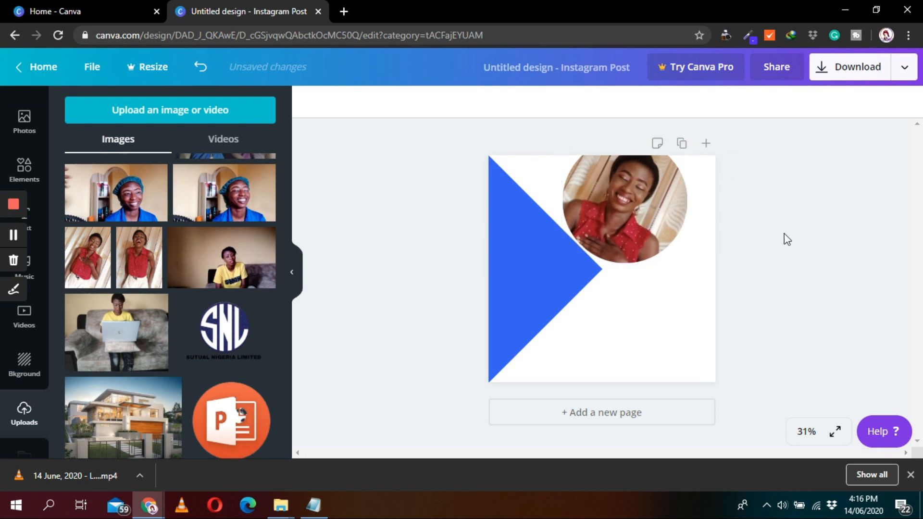
left_click(624, 200)
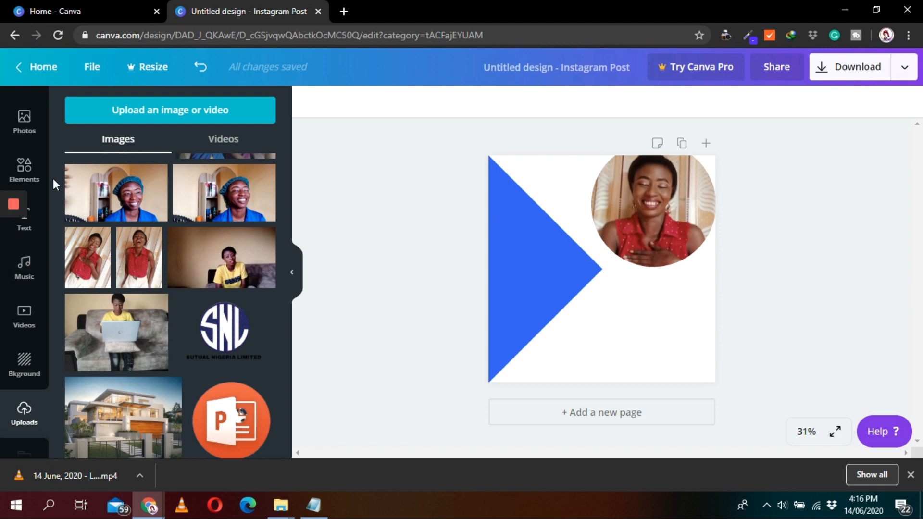
Step: Add a heading to the page and replace its text with "Beautiful"
scroll(50, 216, "down", 2)
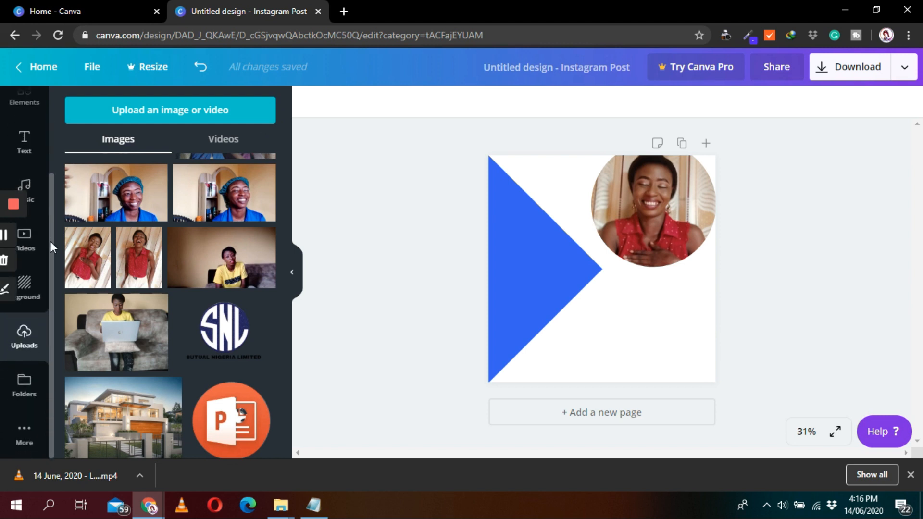
left_click(25, 144)
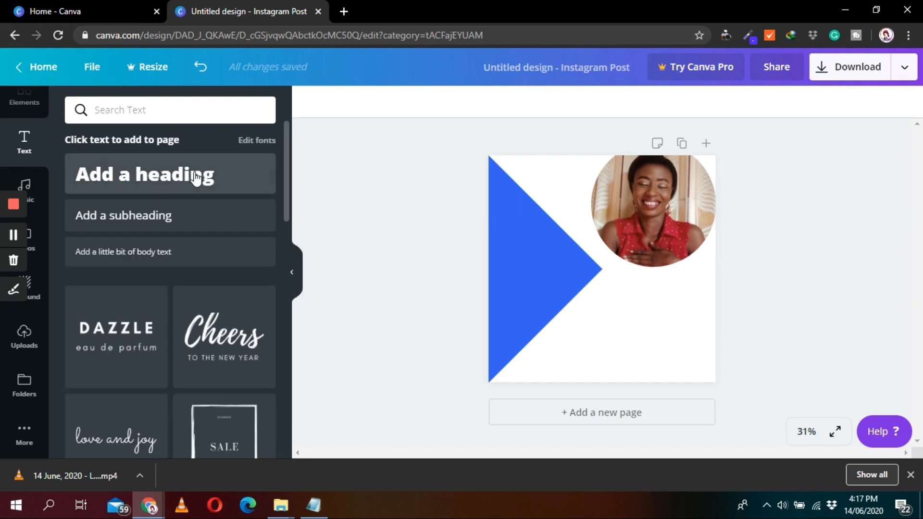
left_click(195, 178)
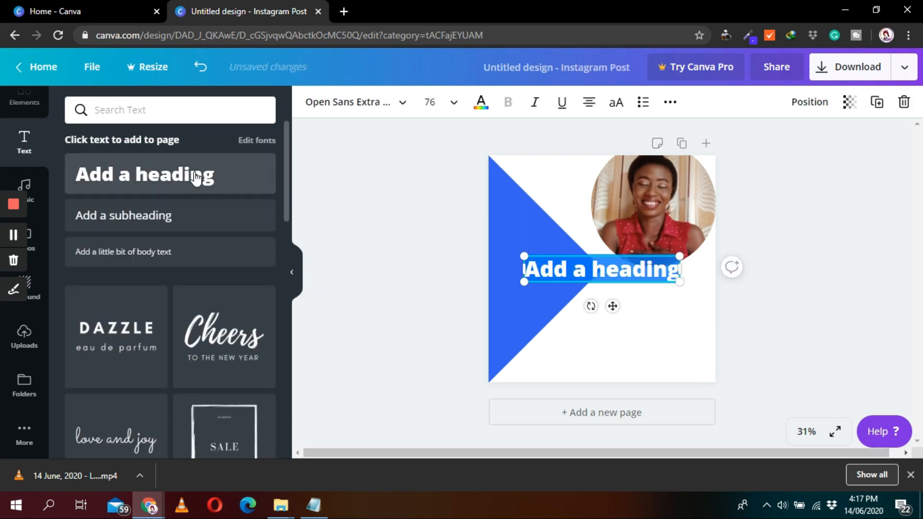
left_click(618, 267)
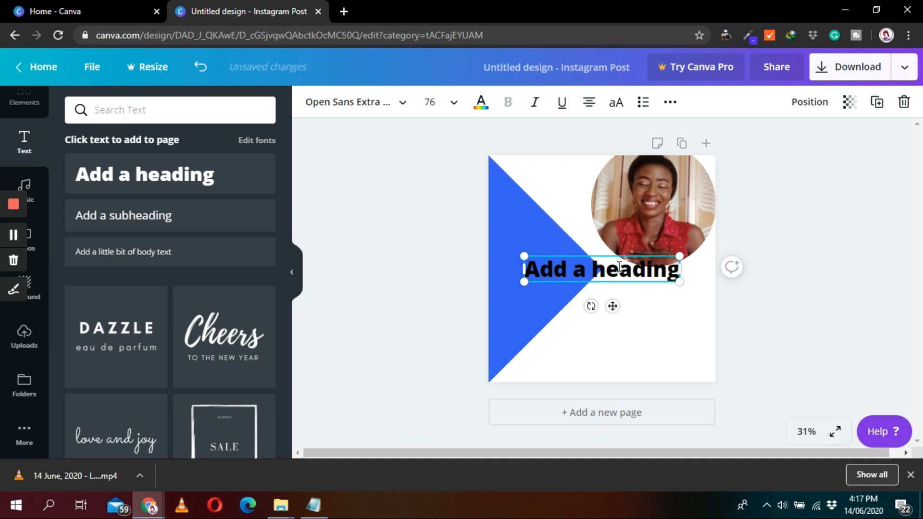
triple_click(619, 267)
type("B")
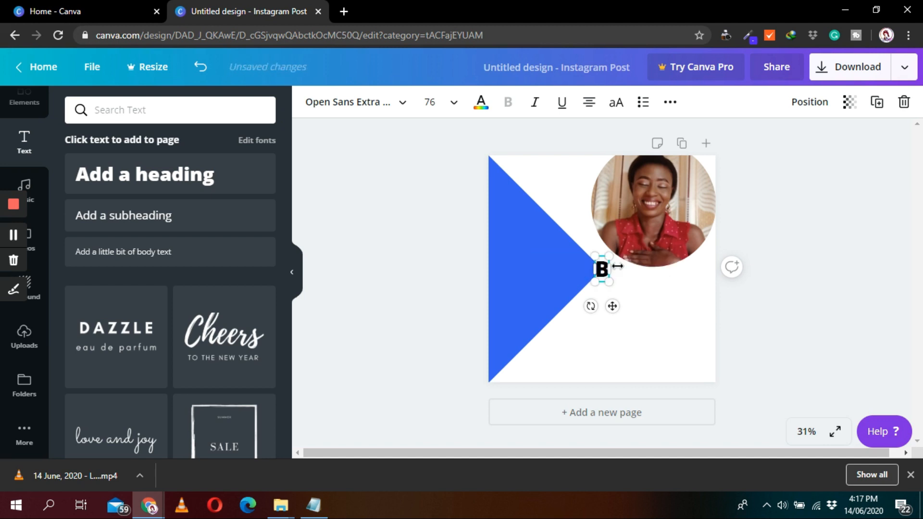
type("eautiful")
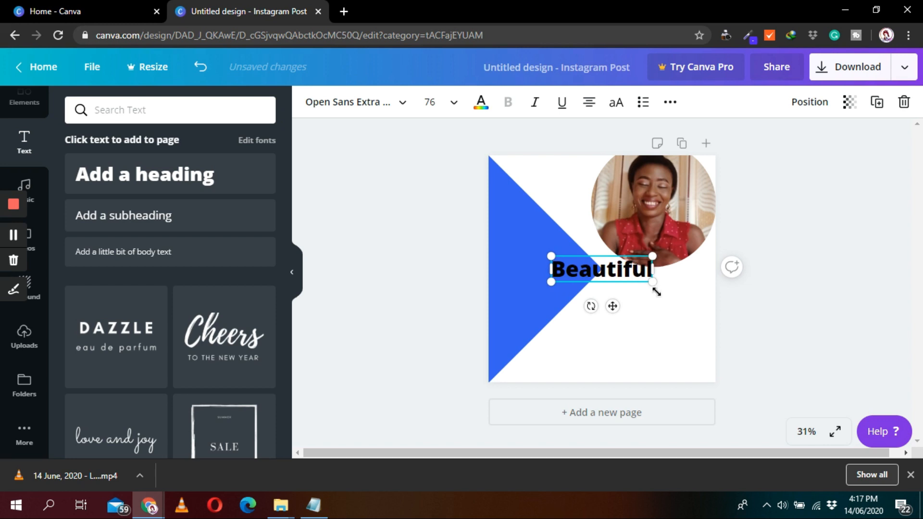
Step: Resize the "Beautiful" heading to font size 107 and place it directly below the circular photo, overlapping the triangle's tip
left_click_drag(662, 287, 704, 312)
left_click(787, 237)
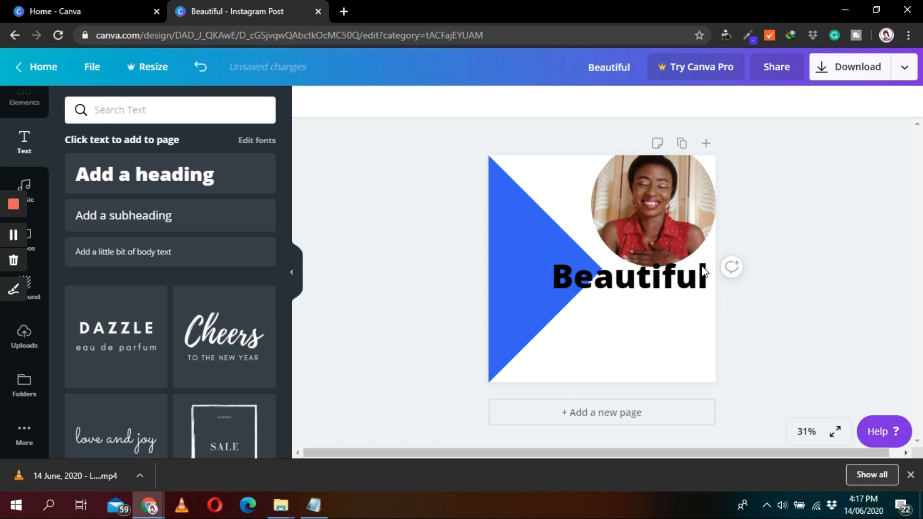
left_click_drag(648, 281, 648, 294)
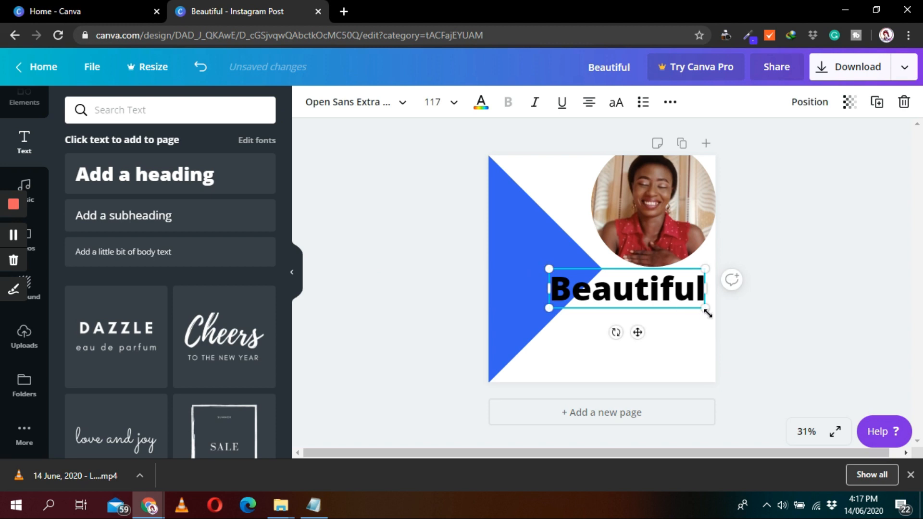
left_click_drag(701, 311, 691, 309)
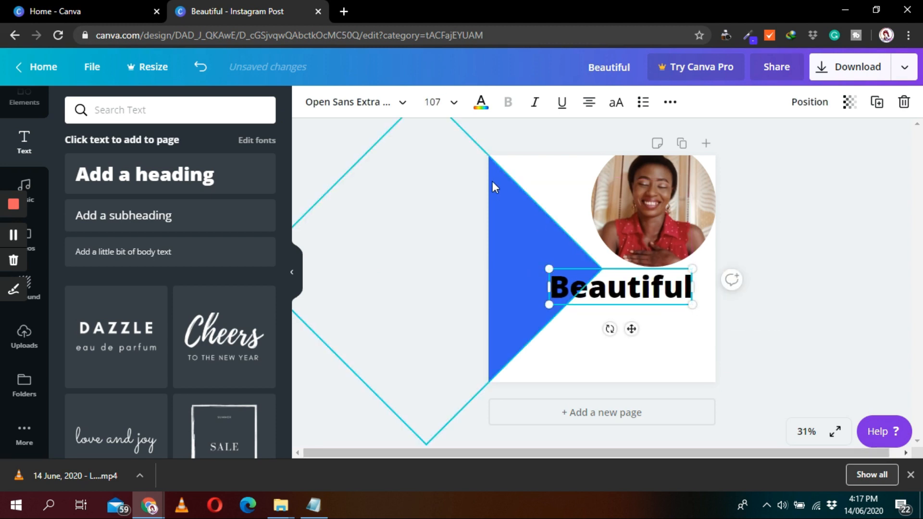
Step: Colour the letters "Be" of the heading white
double_click(617, 284)
left_click(609, 285)
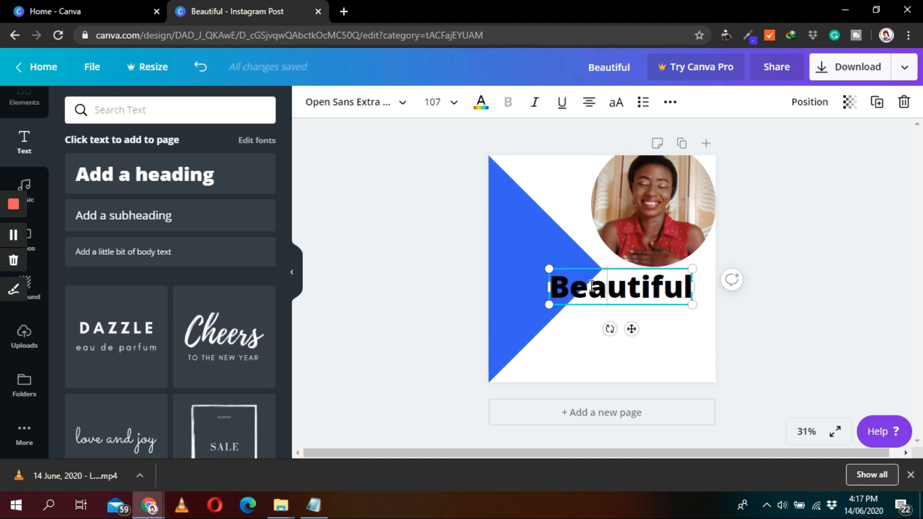
left_click_drag(587, 286, 558, 287)
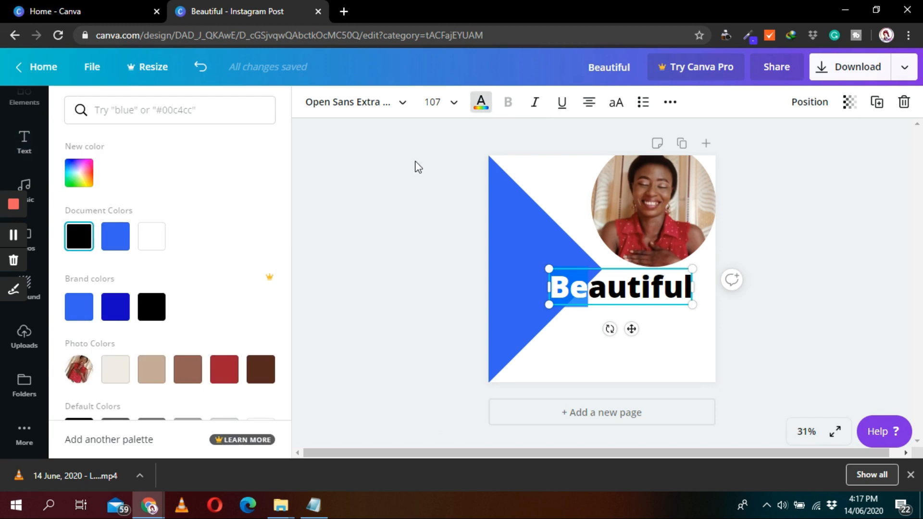
left_click(151, 241)
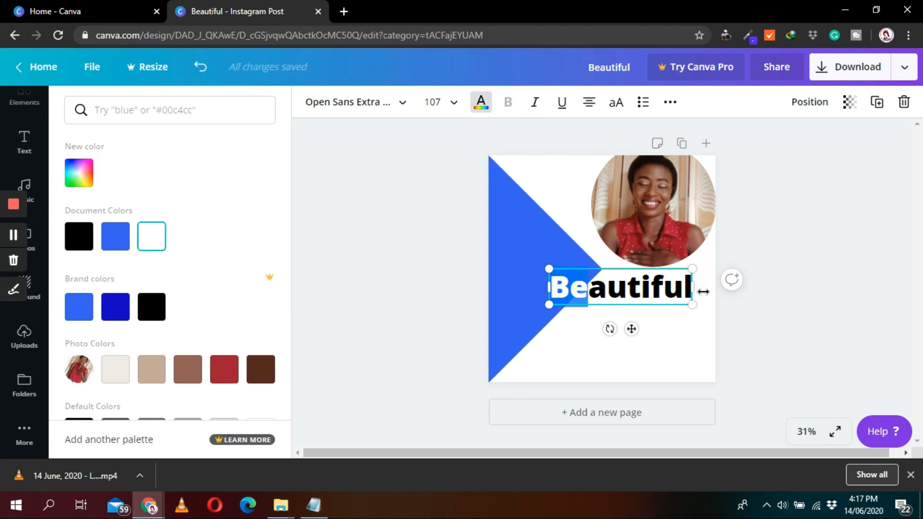
Step: Colour the letters "aut" of the "Beautiful" heading red with the custom colour #f60404
left_click(598, 287)
left_click_drag(593, 287, 687, 289)
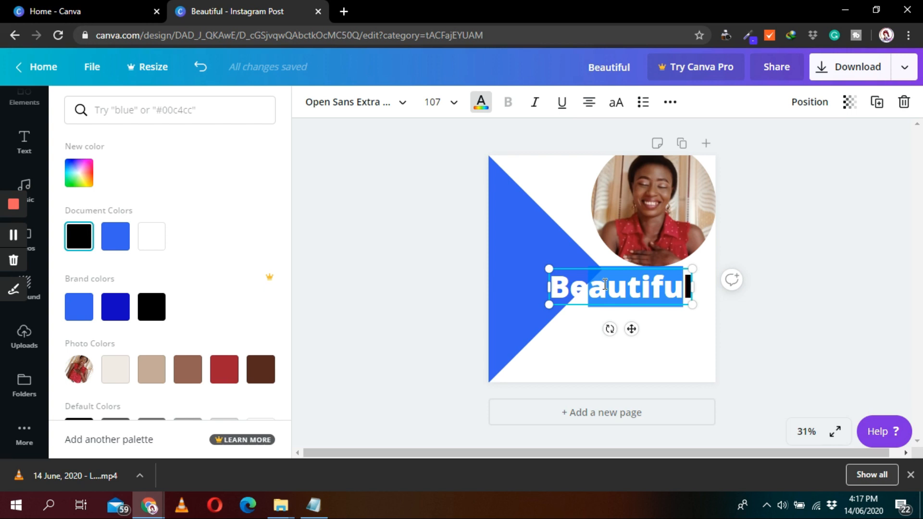
left_click(590, 282)
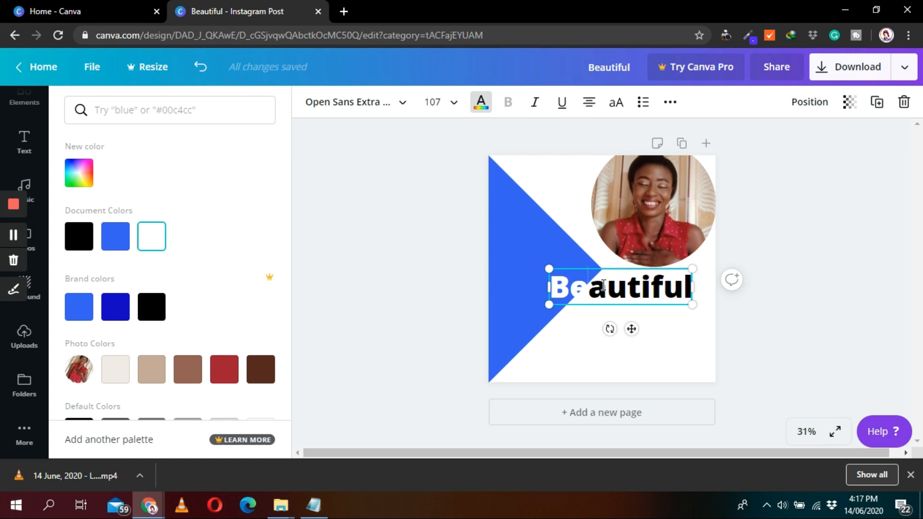
left_click_drag(590, 283, 640, 289)
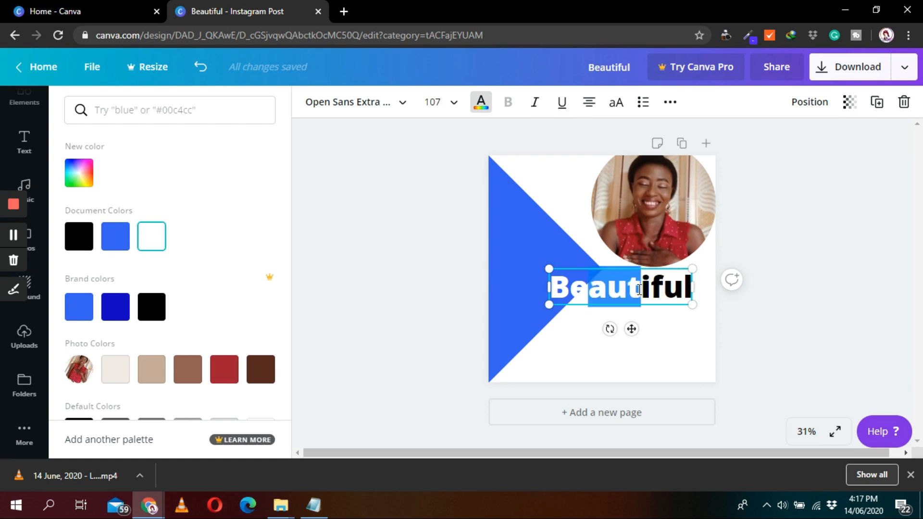
left_click(85, 181)
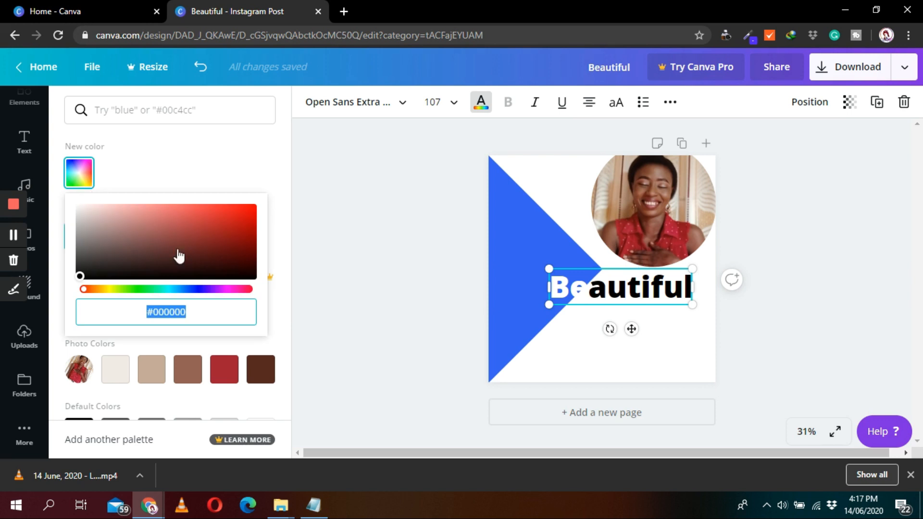
left_click(249, 210)
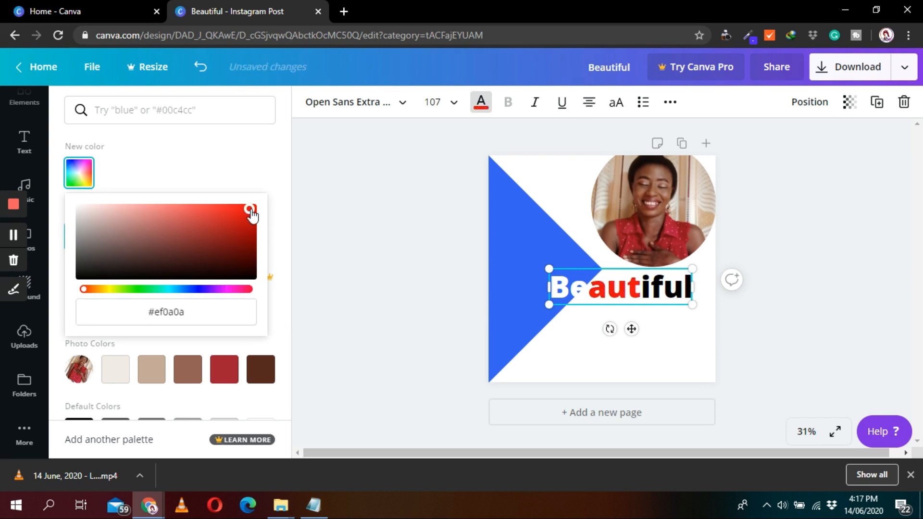
left_click(252, 208)
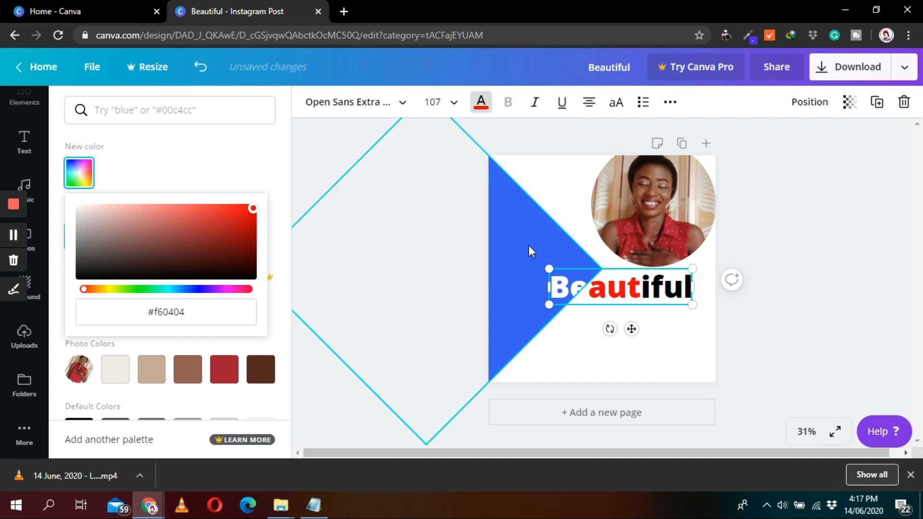
Step: Colour the letters "iful" of the heading with the same blue as the triangle
left_click(644, 287)
left_click_drag(644, 287, 694, 288)
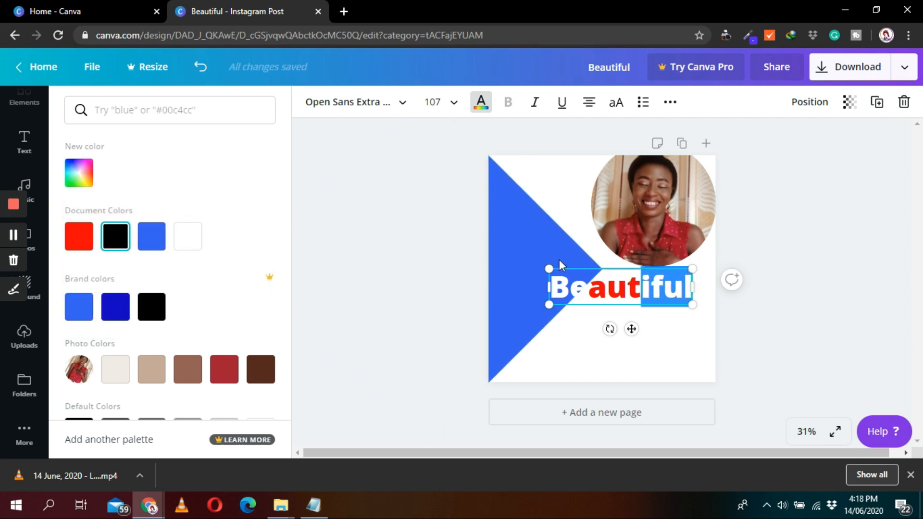
left_click(151, 236)
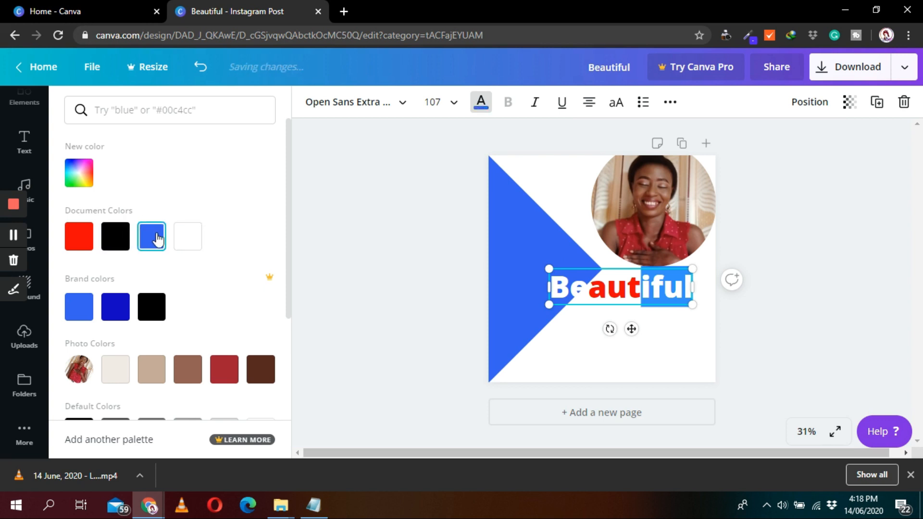
left_click(784, 234)
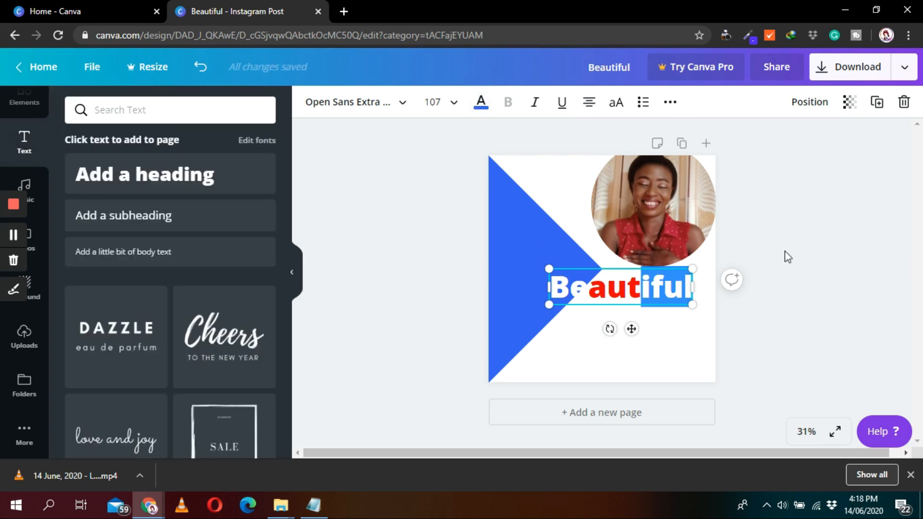
left_click(783, 250)
Step: Shift the circular photo slightly left and realign the "Beautiful" heading directly beneath it, over the triangle's tip
left_click(660, 290)
left_click_drag(659, 291, 653, 285)
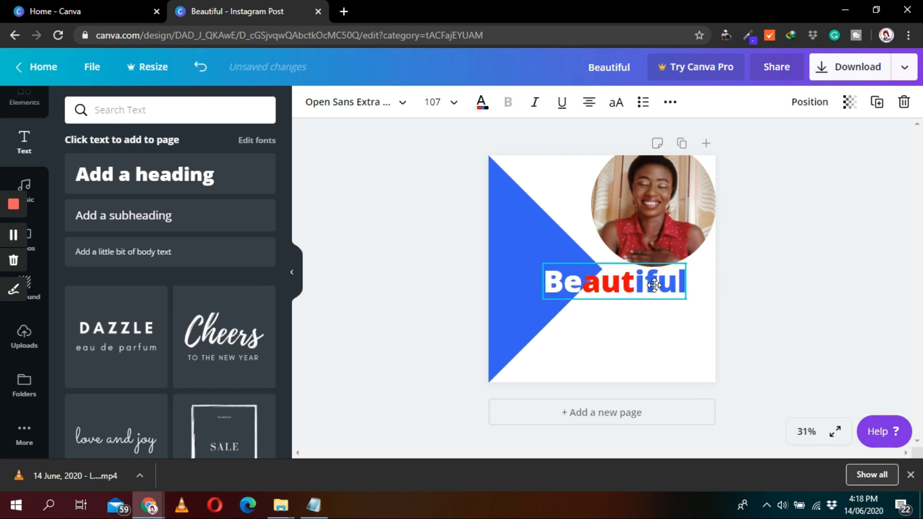
left_click(785, 270)
left_click_drag(636, 211, 609, 210)
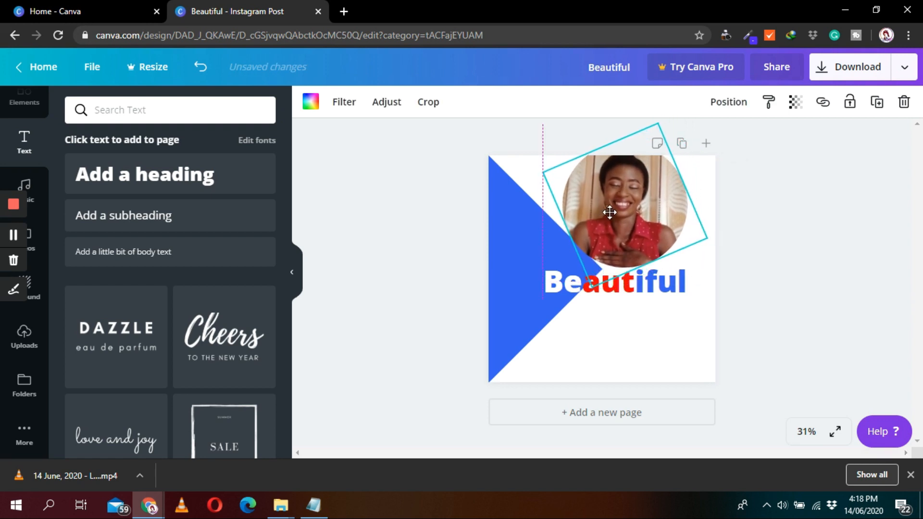
left_click(783, 215)
left_click_drag(663, 282, 658, 287)
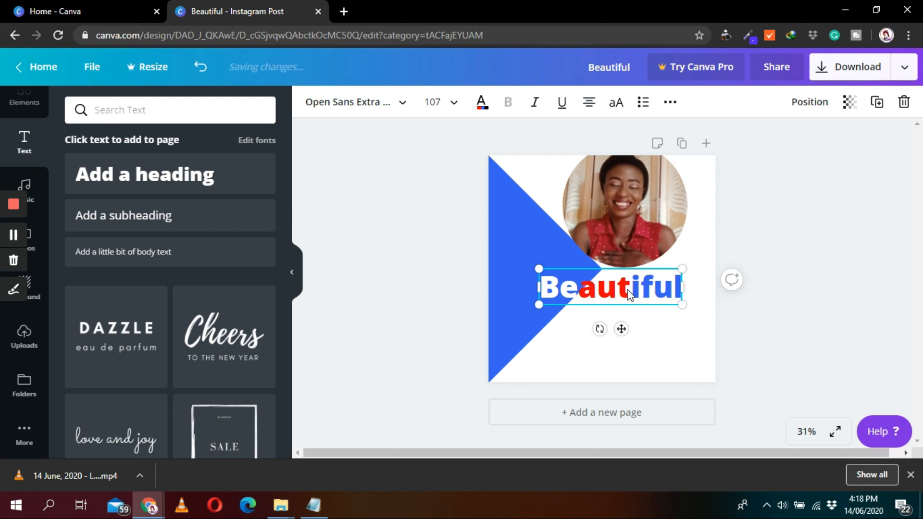
Step: Duplicate the "Beautiful" heading, colour the copy black and place it slightly below and to the right of the original
key("ctrl+d")
mouse_move(629, 294)
left_mouse_down()
mouse_move(625, 323)
mouse_move(625, 300)
left_mouse_up()
left_click(481, 102)
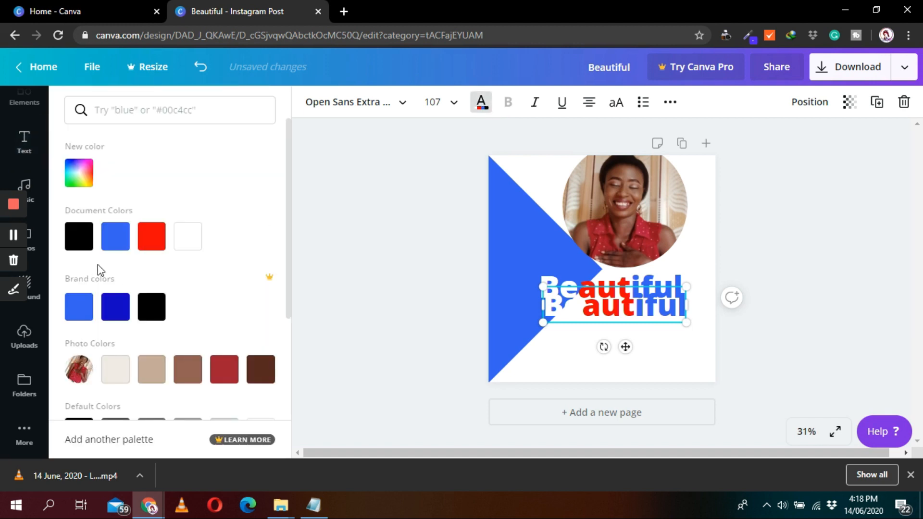
left_click(79, 236)
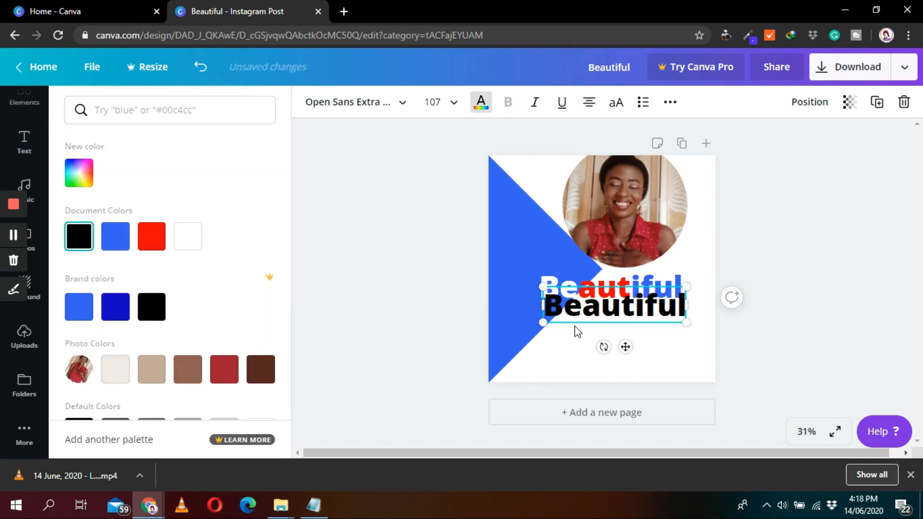
left_click_drag(588, 313, 586, 302)
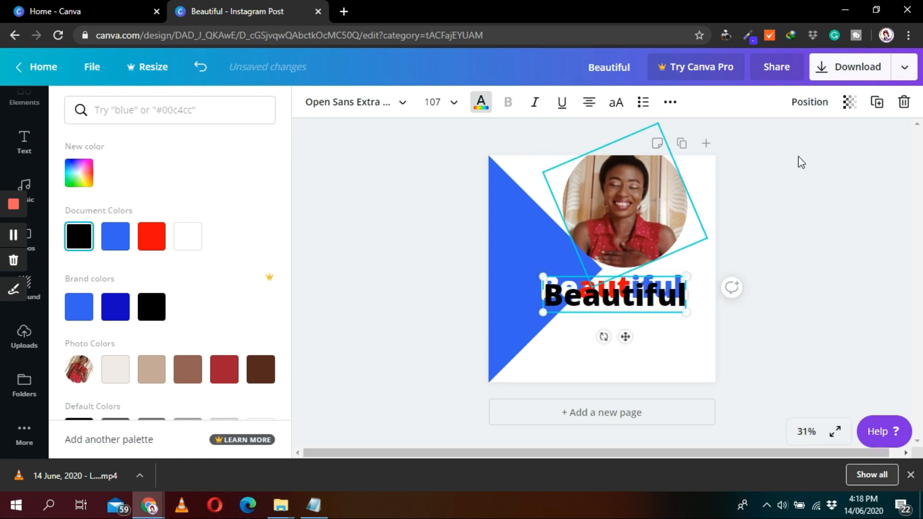
Step: Send the black copy backward behind the coloured heading and set its transparency to 47
left_click(817, 102)
left_click(775, 142)
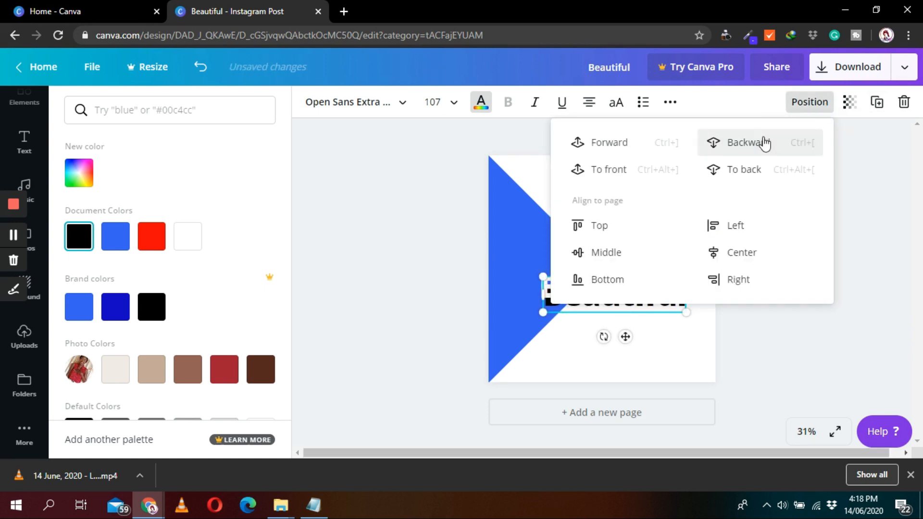
left_click(769, 313)
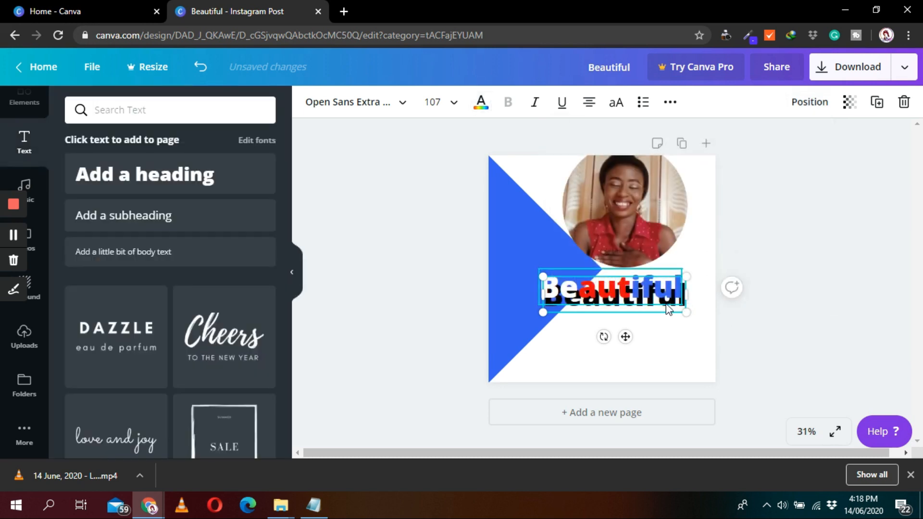
left_click(849, 102)
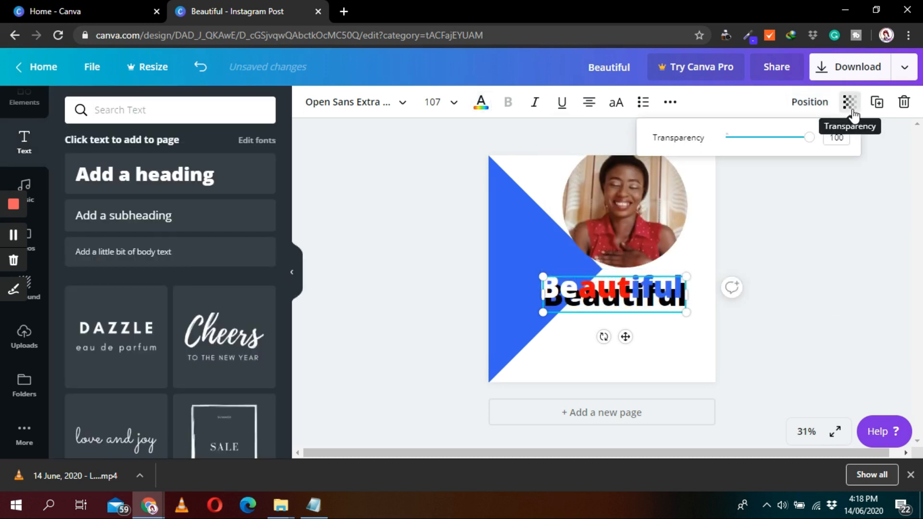
left_click_drag(809, 140, 766, 148)
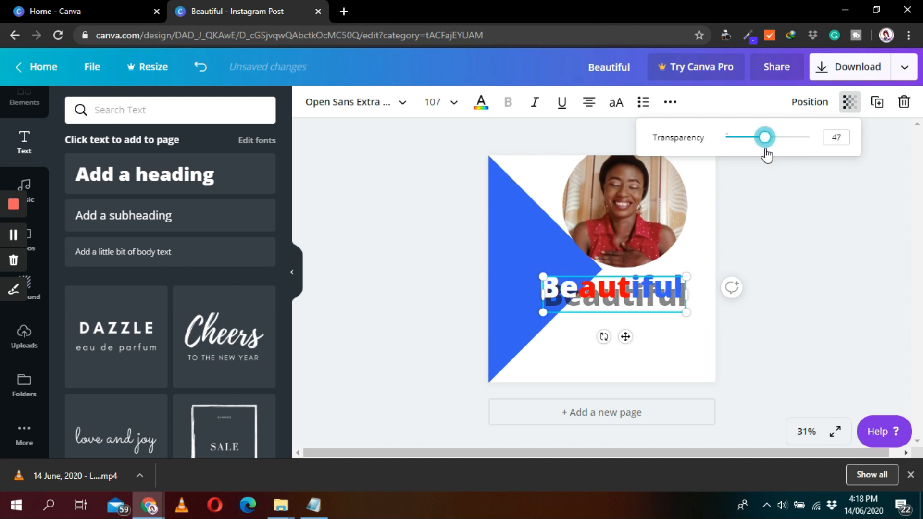
left_click(797, 257)
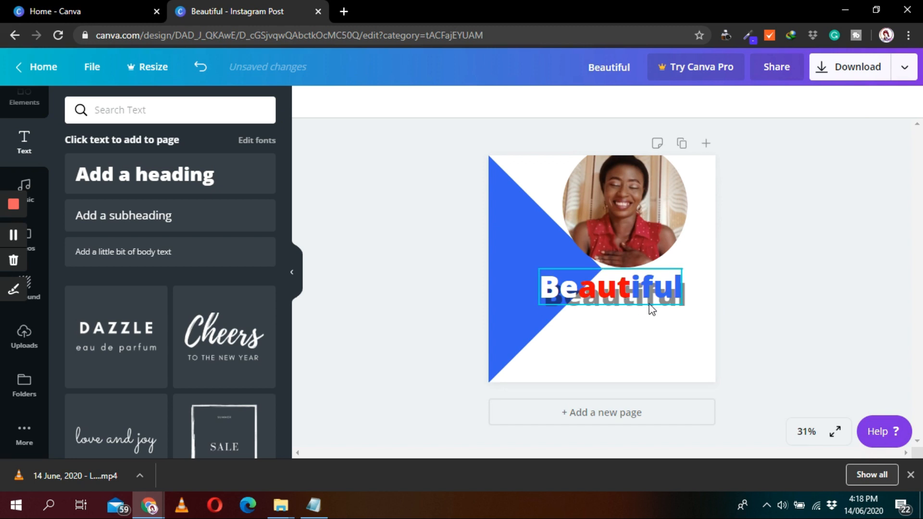
Step: Nudge the semi-transparent black copy close behind the coloured heading, offset slightly down and right, as a drop shadow
left_click(683, 304)
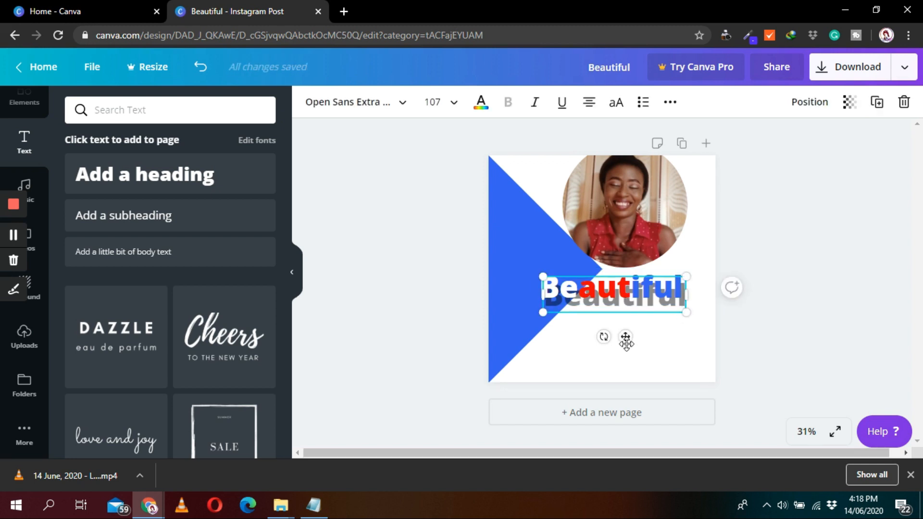
left_click_drag(626, 339, 624, 336)
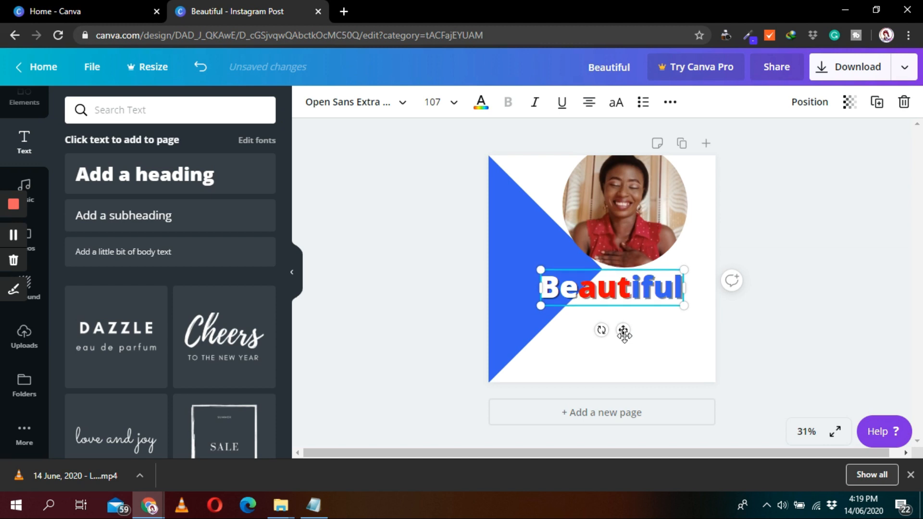
key("Down")
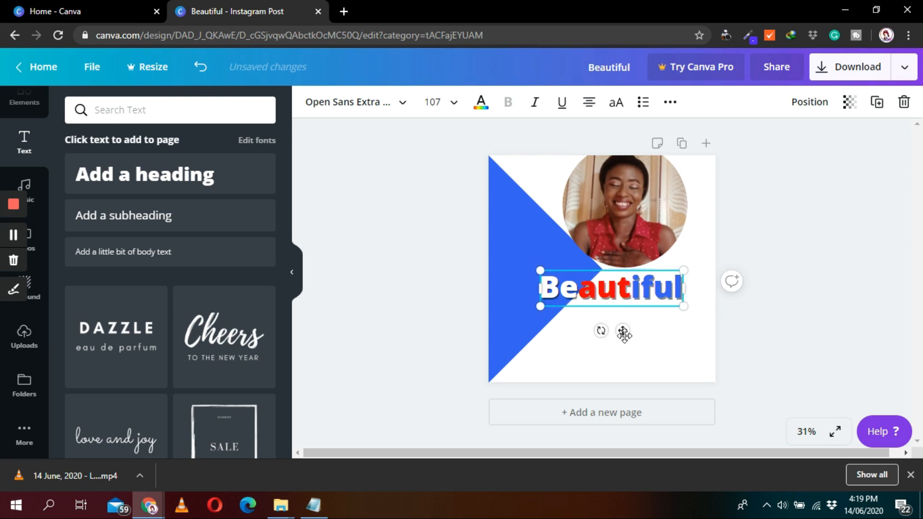
key("Left")
key("Down")
key("Down")
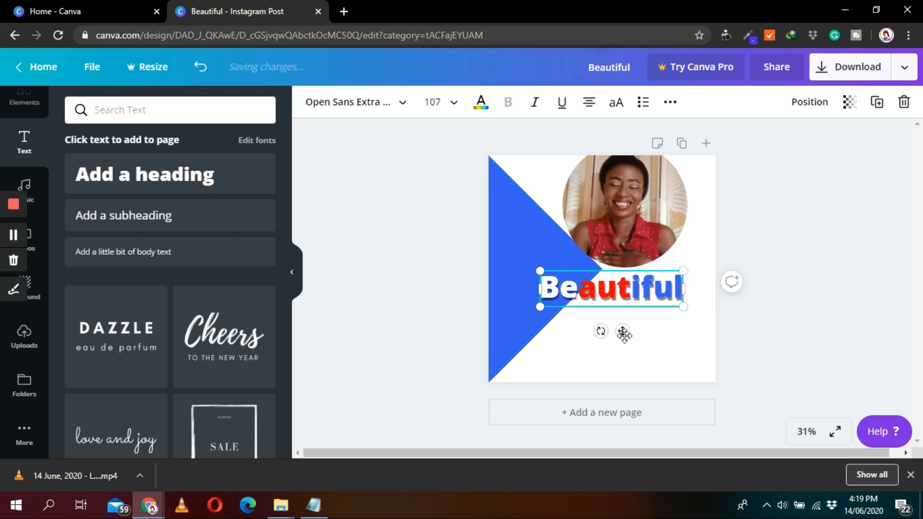
key("Up")
key("Up")
key("Right")
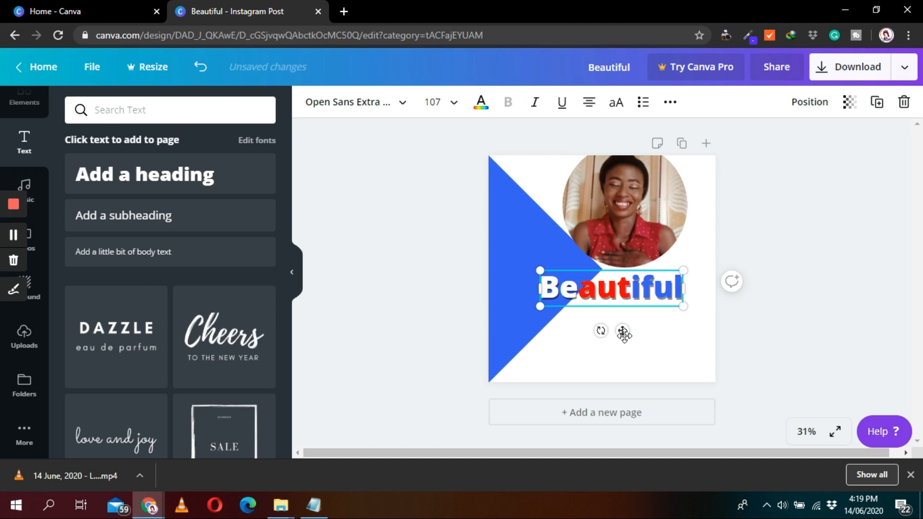
left_click(812, 317)
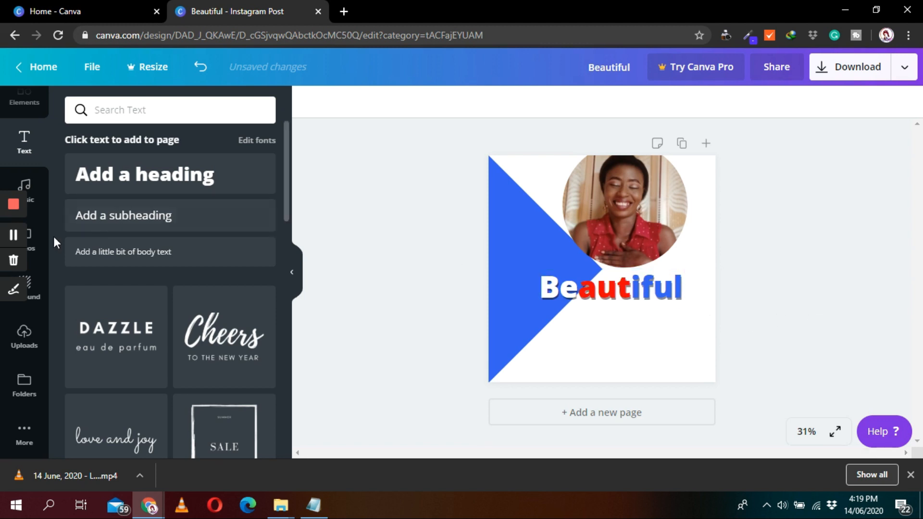
Step: Add a heading containing the woman's first name, enlarged to font size 129, directly below "Beautiful"
left_click(135, 184)
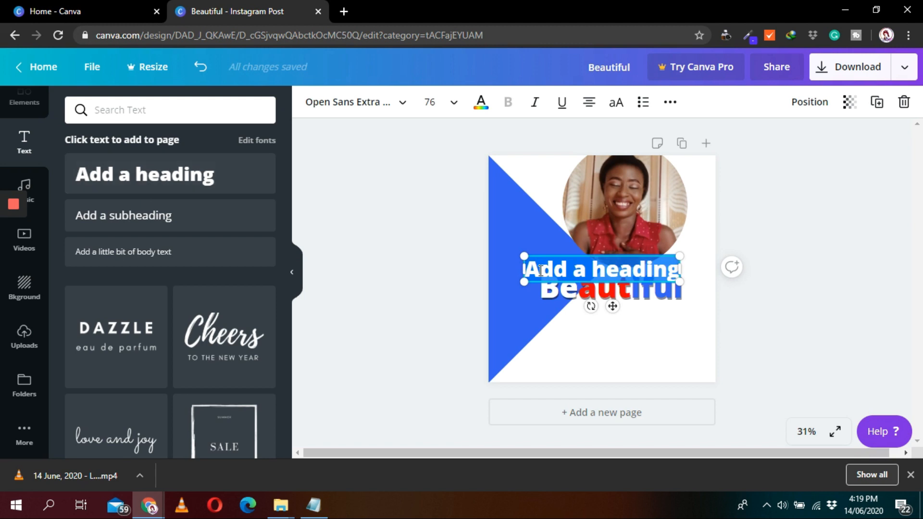
type("Faidat")
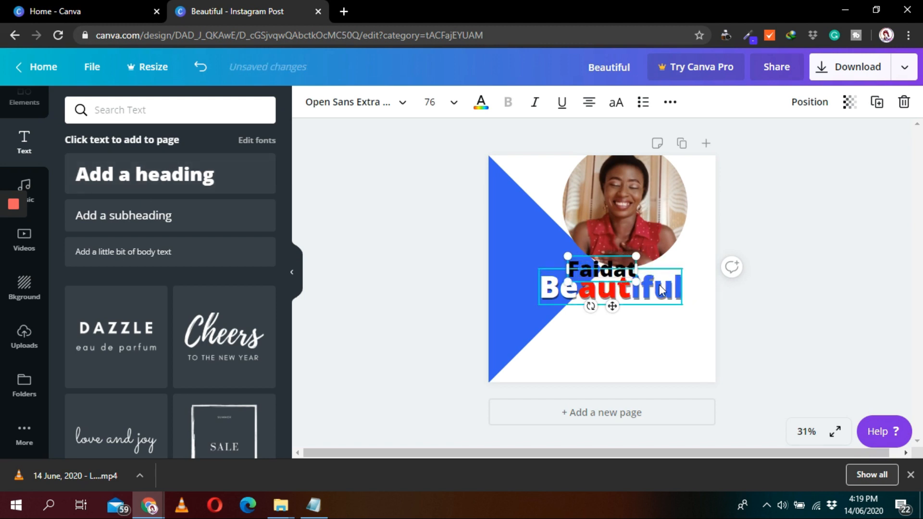
left_click_drag(636, 282, 632, 376)
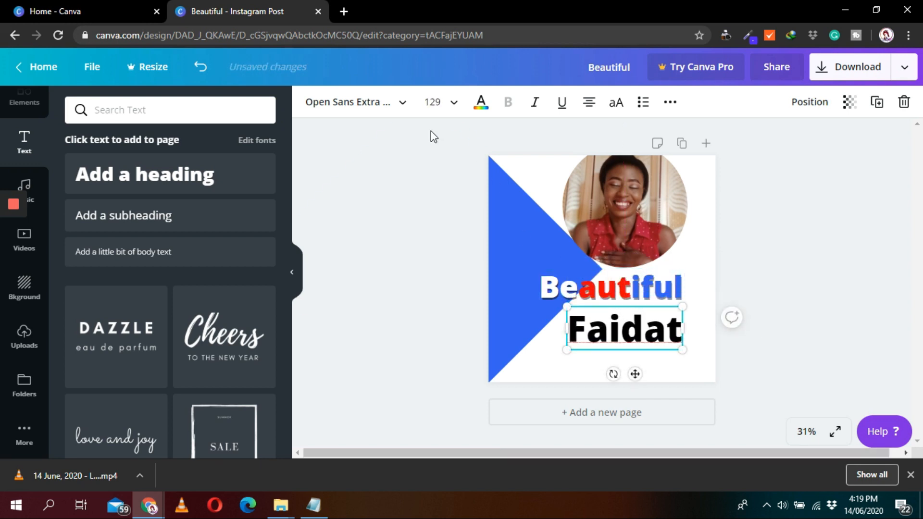
Step: Set the name heading in the Bukhari Script font and enlarge it to size 185 below "Beautiful"
left_click(399, 115)
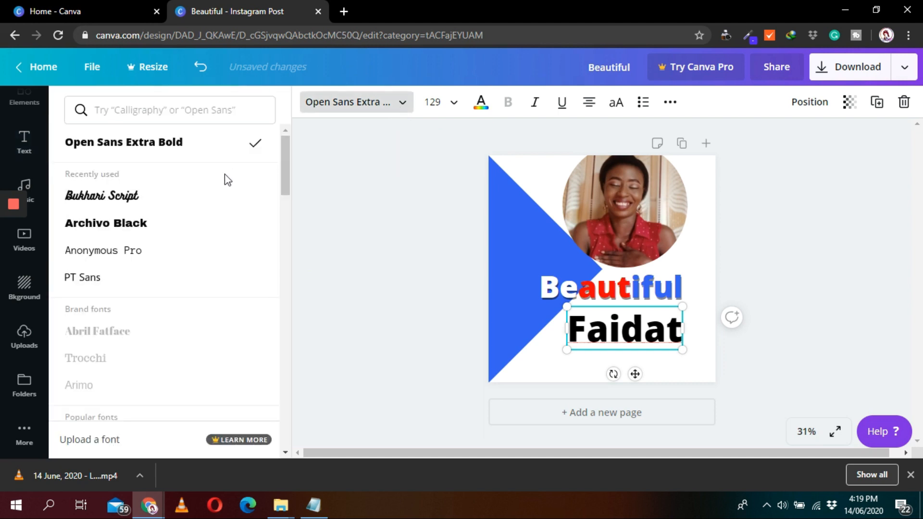
left_click(150, 206)
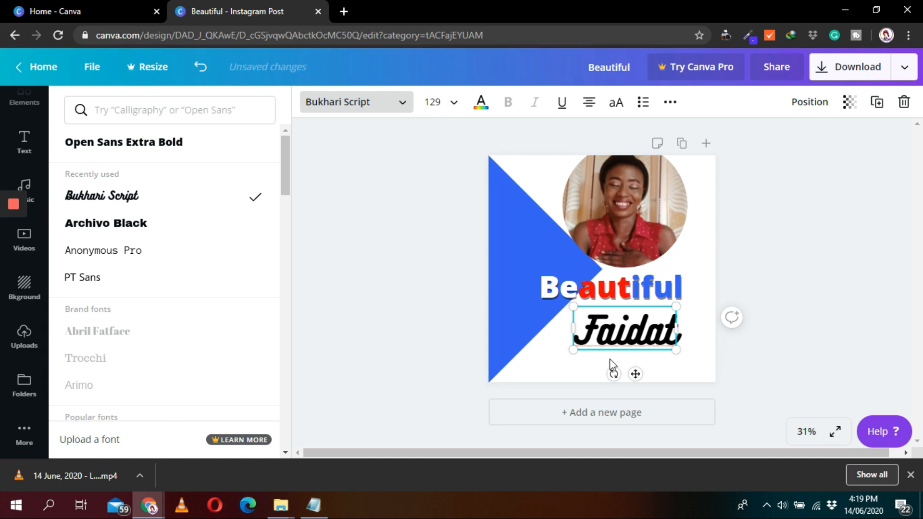
left_click_drag(678, 350, 747, 359)
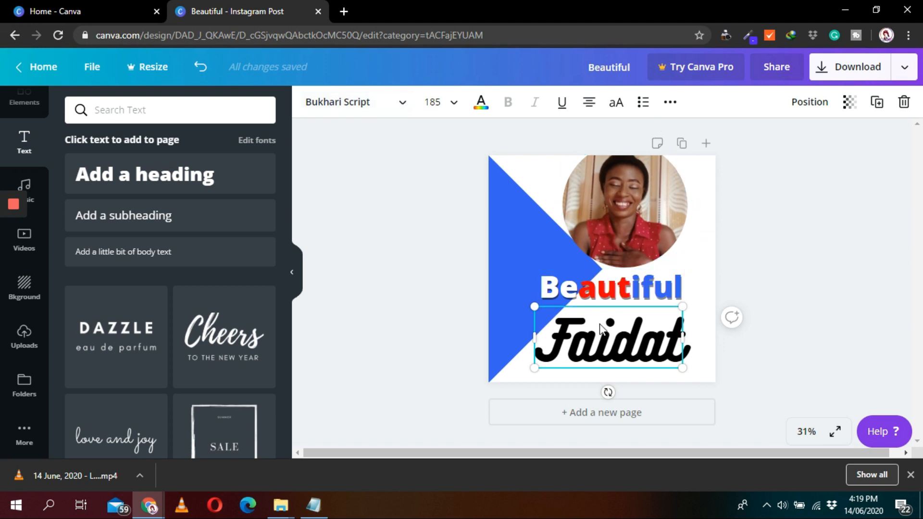
Step: Duplicate the name heading, place the copy slightly above and to the right of the original, and colour it white
mouse_move(599, 329)
left_mouse_down()
mouse_move(616, 347)
mouse_move(615, 332)
left_mouse_up()
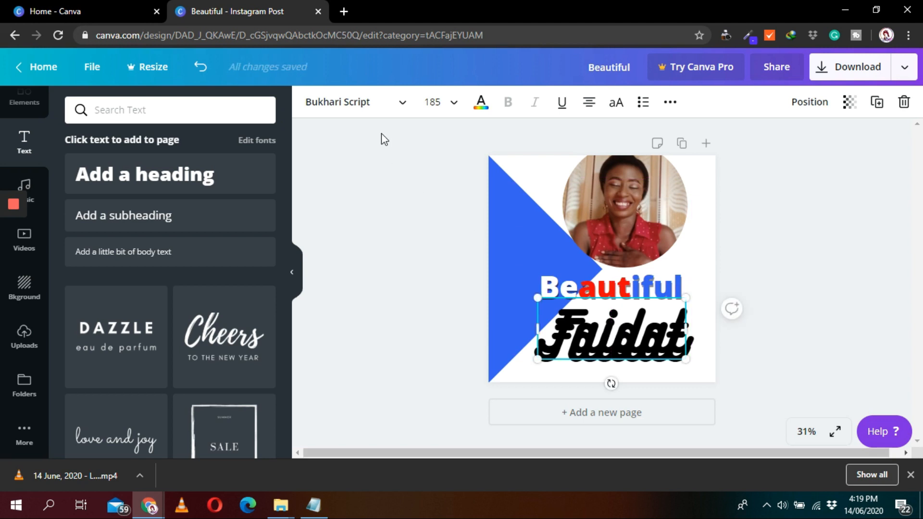
left_click(480, 101)
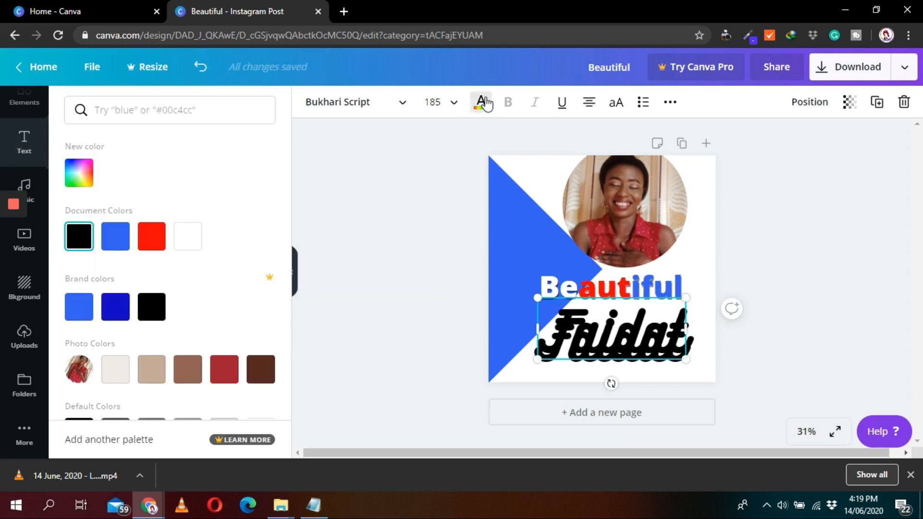
left_click(183, 239)
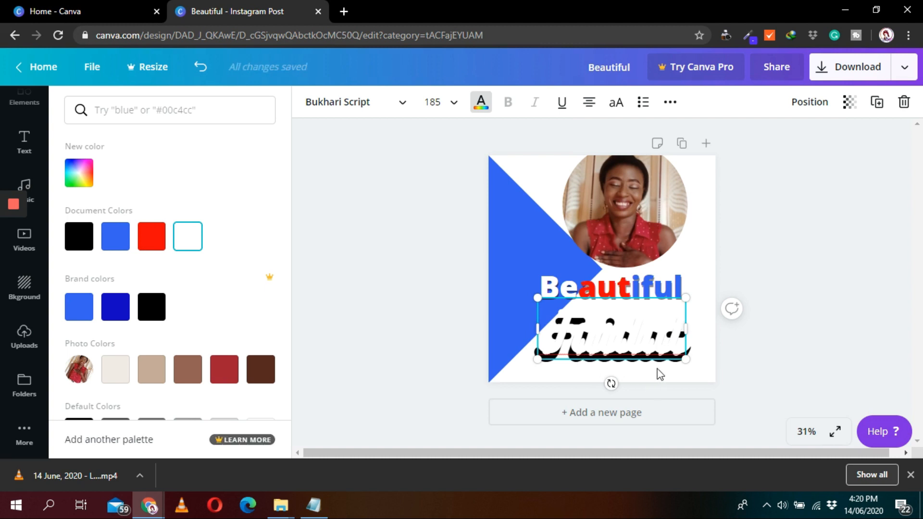
Step: Recolour the original black name heading blue and place the white copy over it, offset slightly up and right
left_click(796, 318)
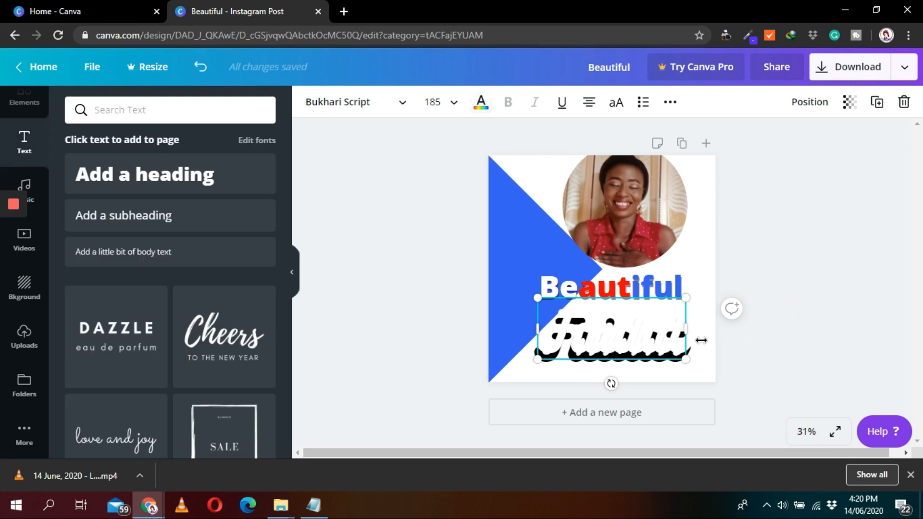
left_click(786, 251)
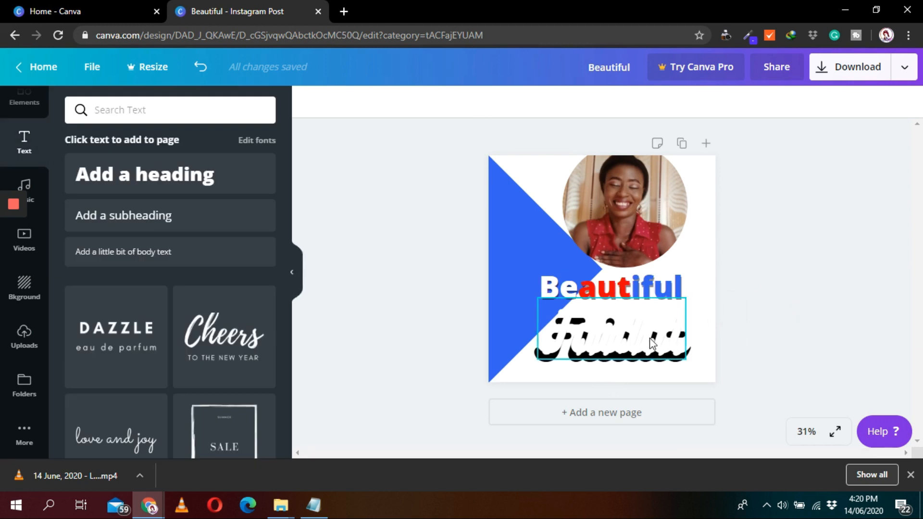
left_click_drag(651, 330, 647, 358)
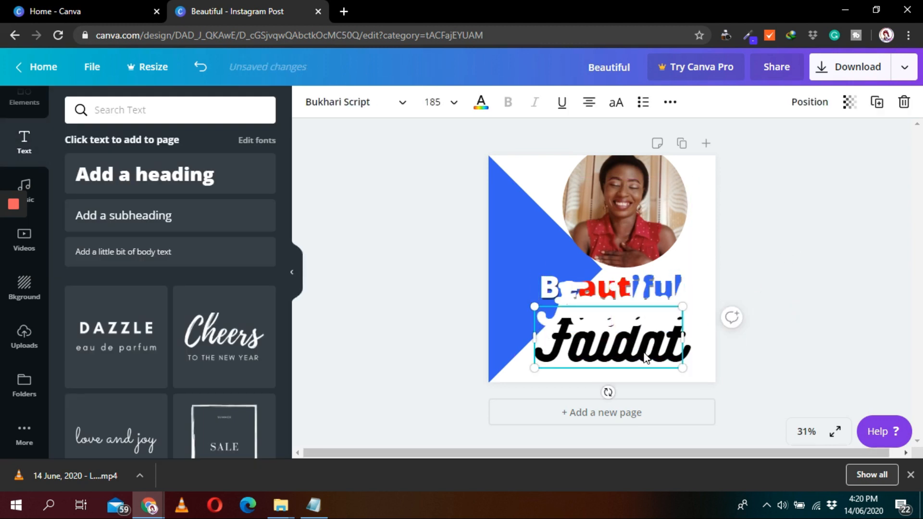
left_click(480, 103)
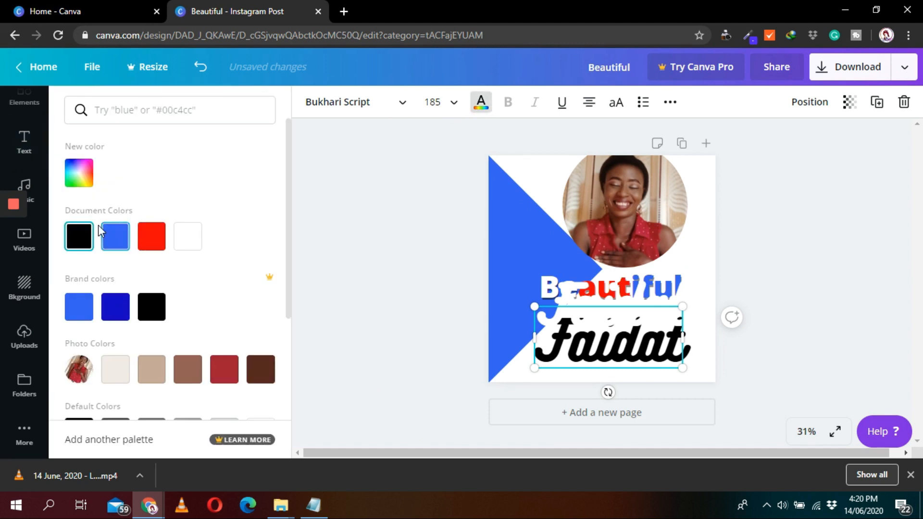
left_click(110, 237)
left_click_drag(628, 321, 628, 350)
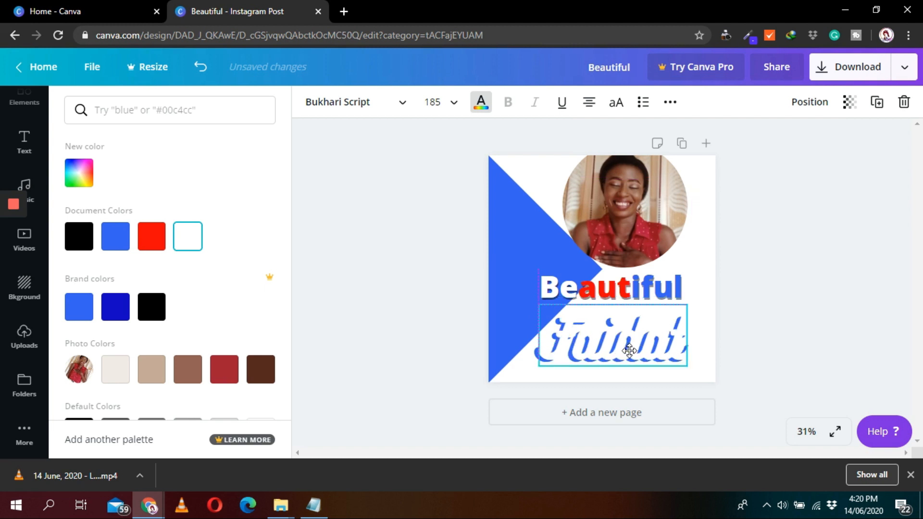
Step: Change the colour of the front white name copy to red
left_click(771, 333)
left_click(650, 353)
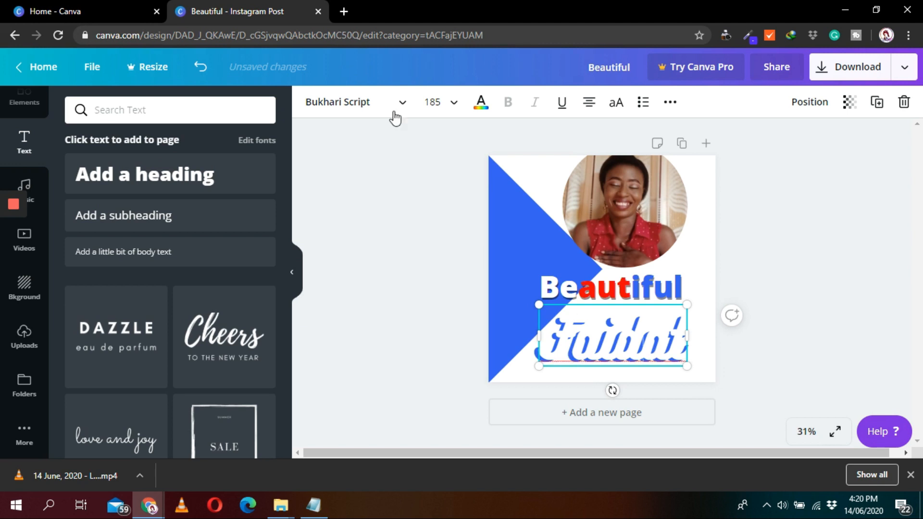
left_click(401, 110)
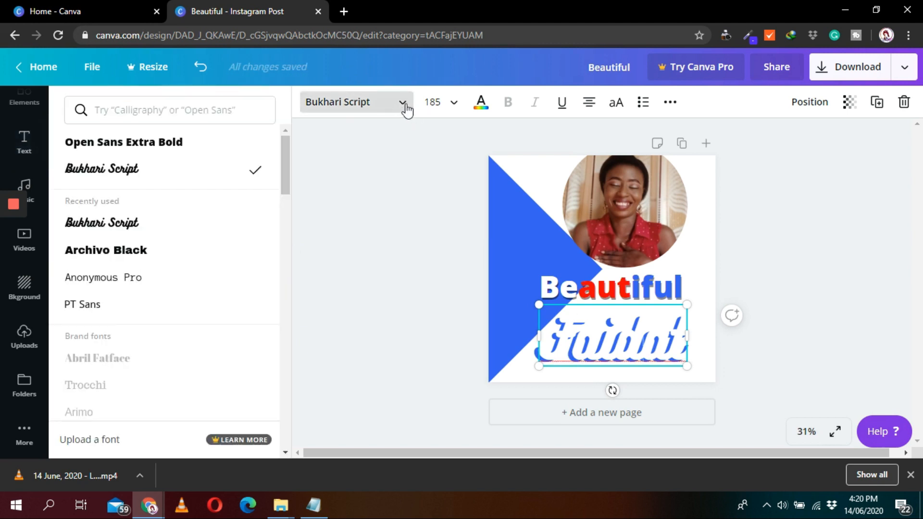
left_click(405, 108)
left_click(480, 106)
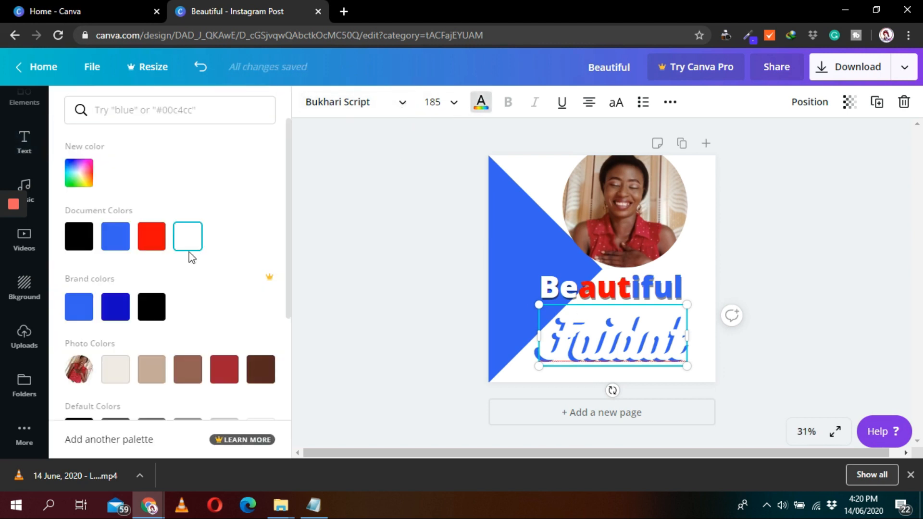
left_click(153, 237)
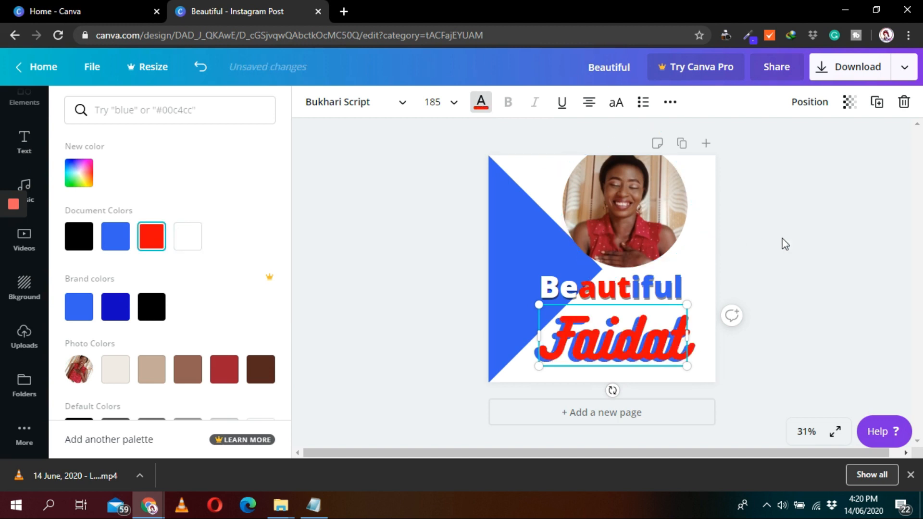
left_click(784, 244)
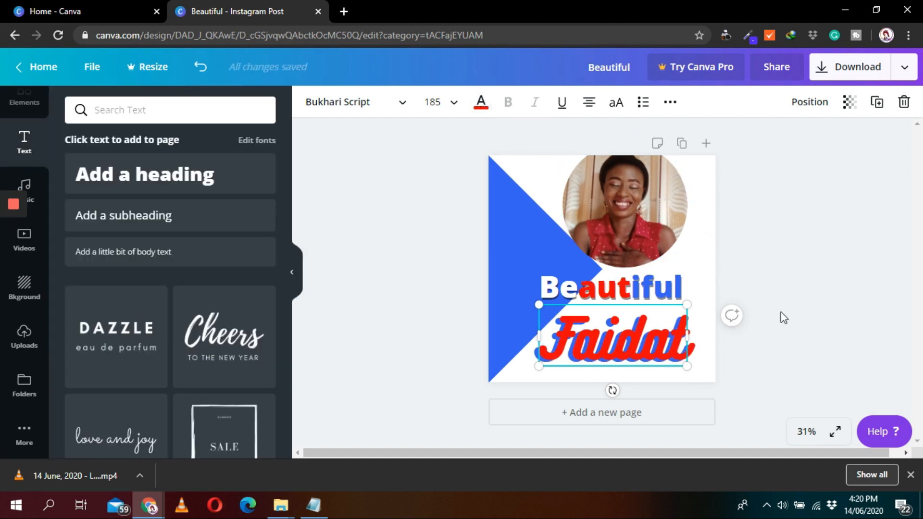
Step: Nudge the red name copy slightly right so it overlaps the blue copy closely
left_click(820, 300)
left_click(659, 342)
left_click_drag(659, 342, 658, 335)
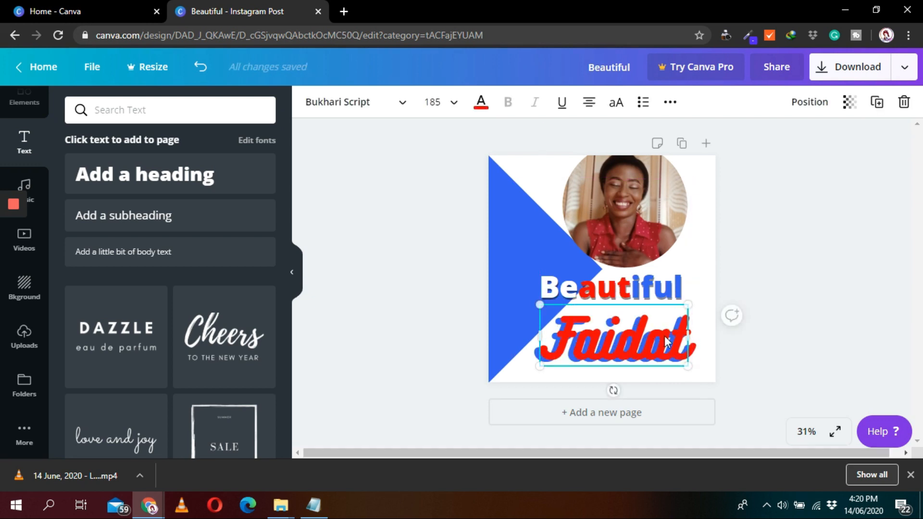
left_click(759, 320)
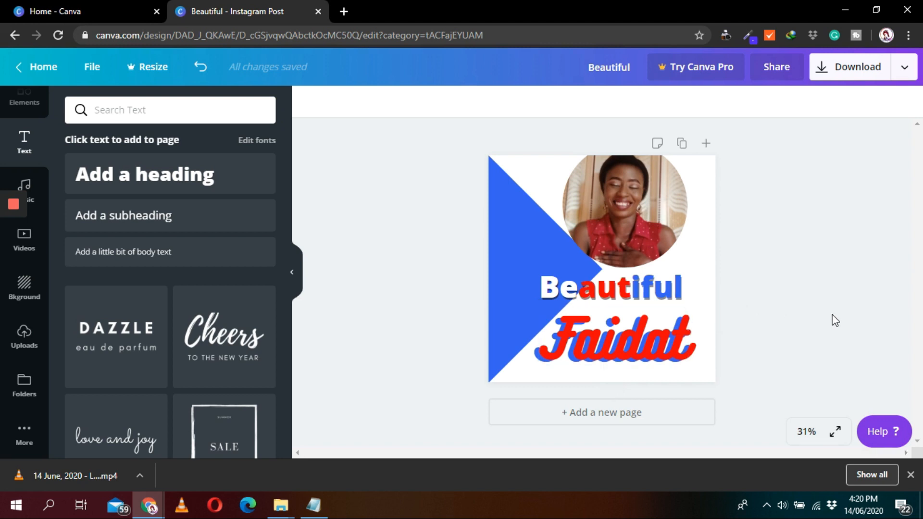
Step: Set the blue name copy's transparency to 81, then lay the red copy back over it with the same slight offset
left_click(655, 367)
left_click_drag(664, 337, 664, 321)
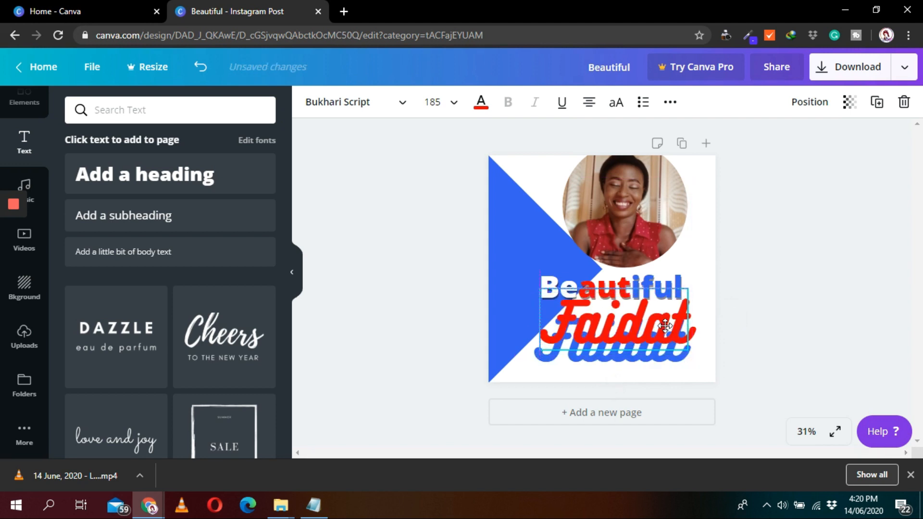
left_click(659, 362)
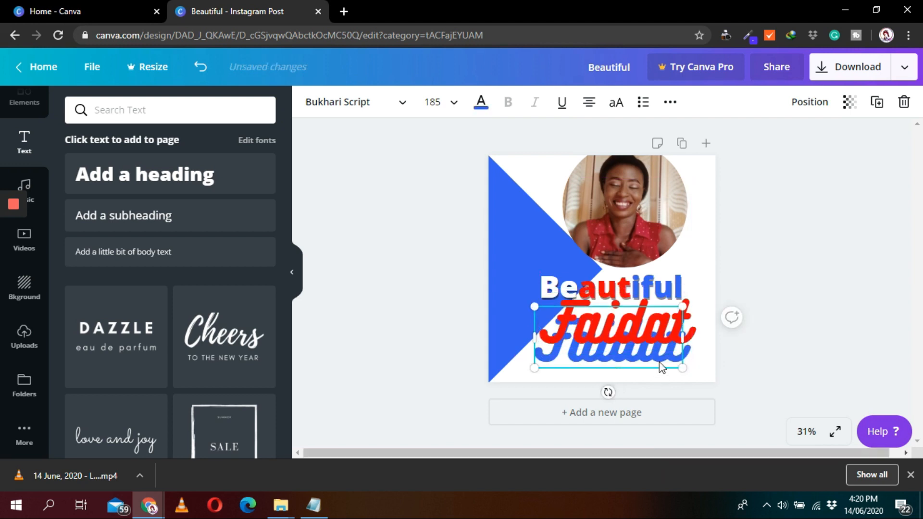
left_click(849, 102)
left_click_drag(815, 142, 794, 149)
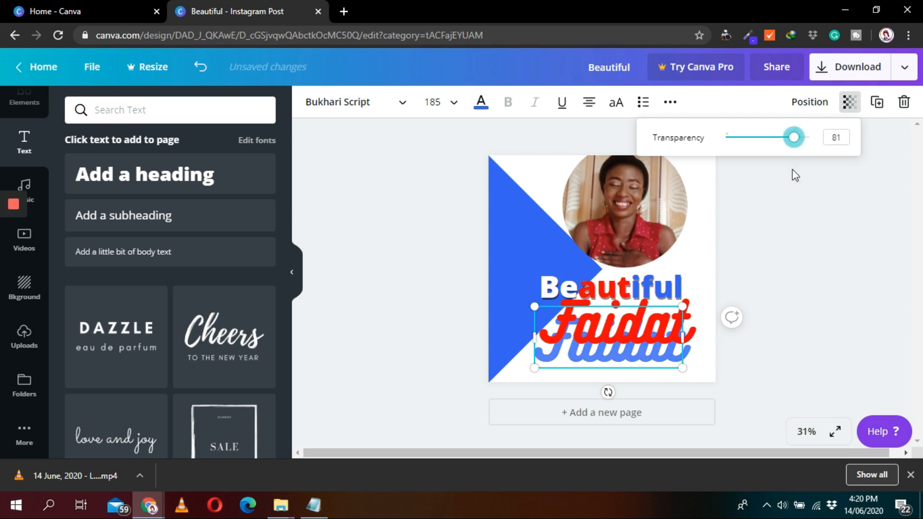
left_click(786, 259)
left_click(644, 342)
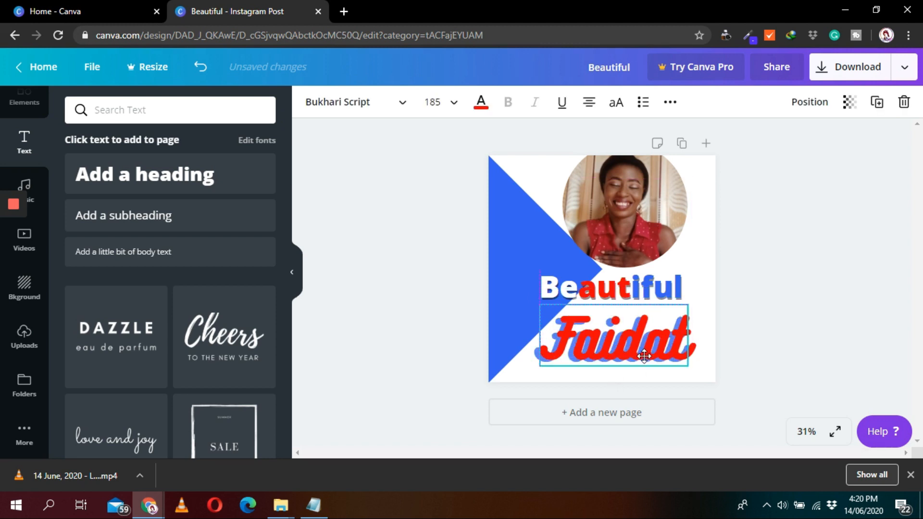
left_click(762, 332)
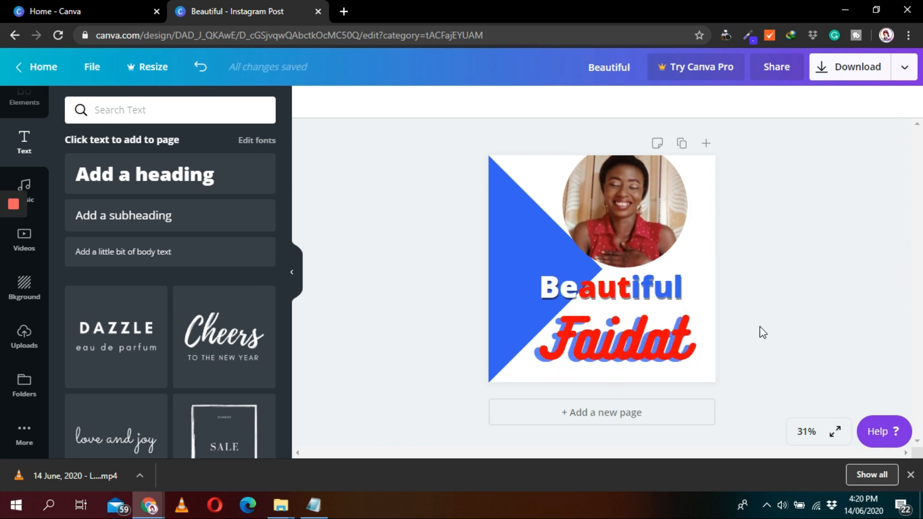
Step: Group the multicoloured "Beautiful" heading with its shadow copy, keeping both in their original alignment
left_click_drag(663, 296, 661, 293)
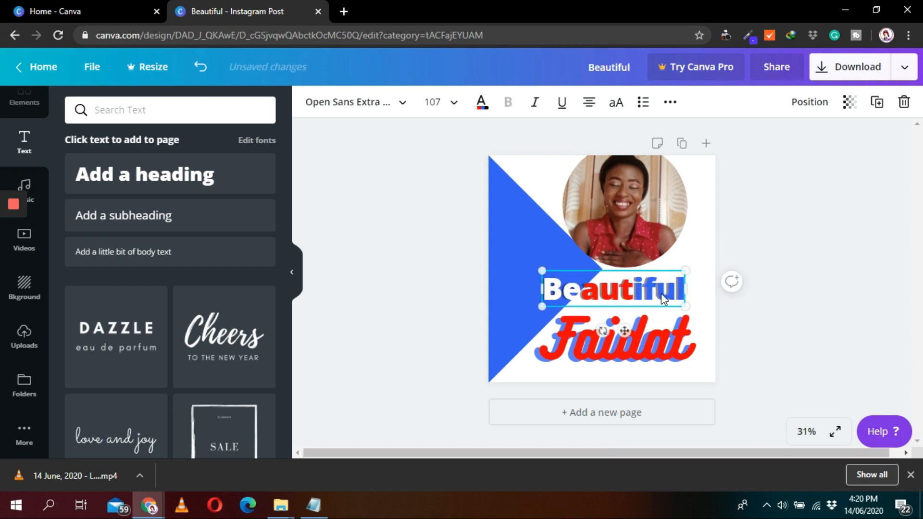
key("ctrl+z")
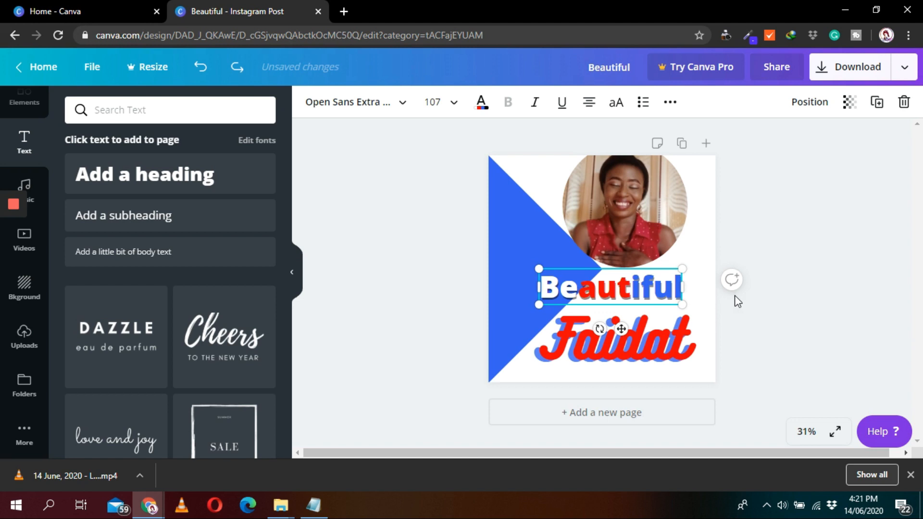
left_click(737, 298)
left_click(666, 277)
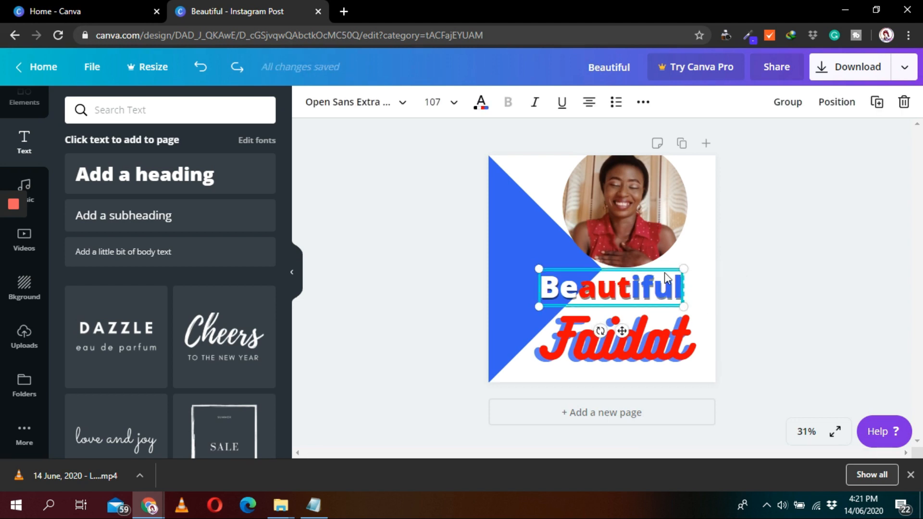
left_click(784, 111)
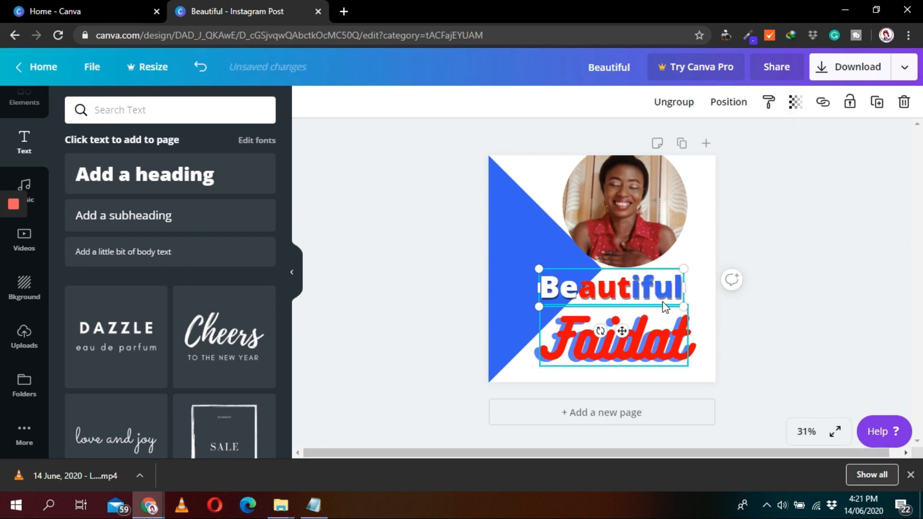
Step: Shrink the grouped "Beautiful" heading to font size 96.5 and shift it slightly down, closer to the name
left_click(648, 295)
left_click_drag(657, 298, 679, 307)
left_click(784, 346)
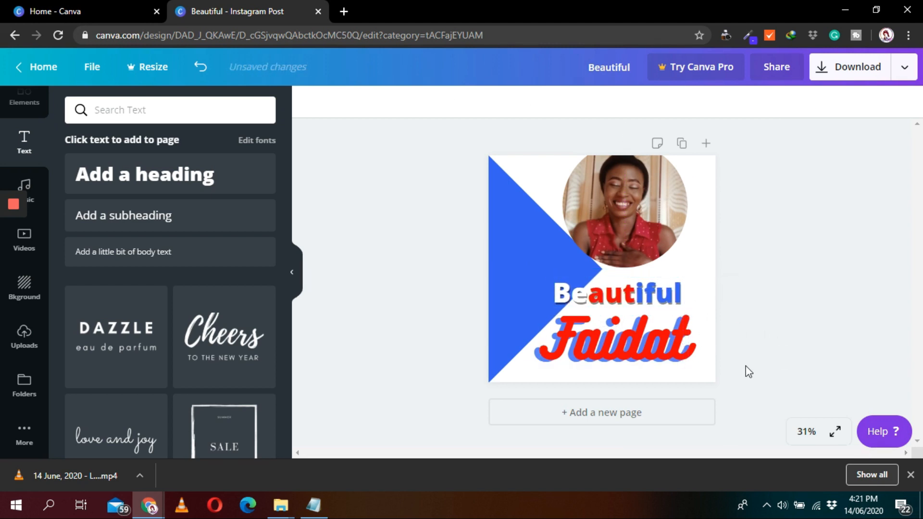
Step: Group the red and blue name copies and enlarge the group slightly toward the page's lower right corner
left_click(654, 348)
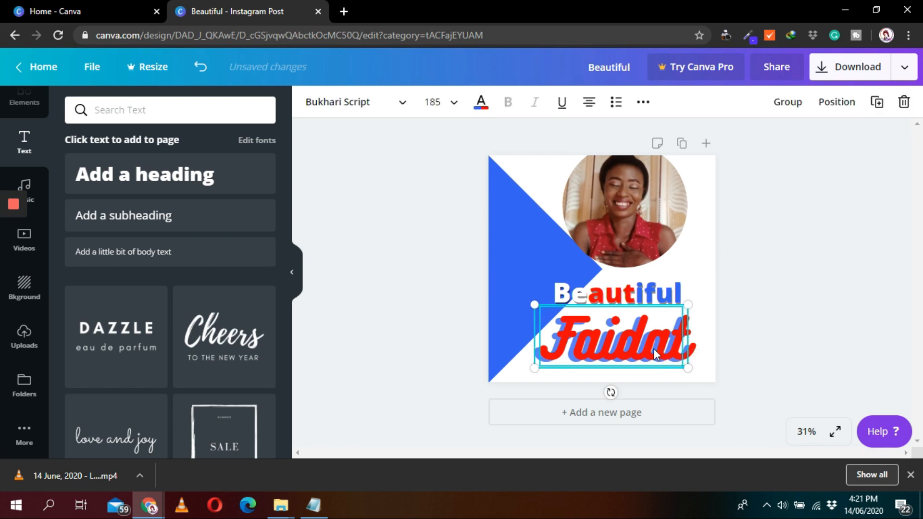
left_click(800, 107)
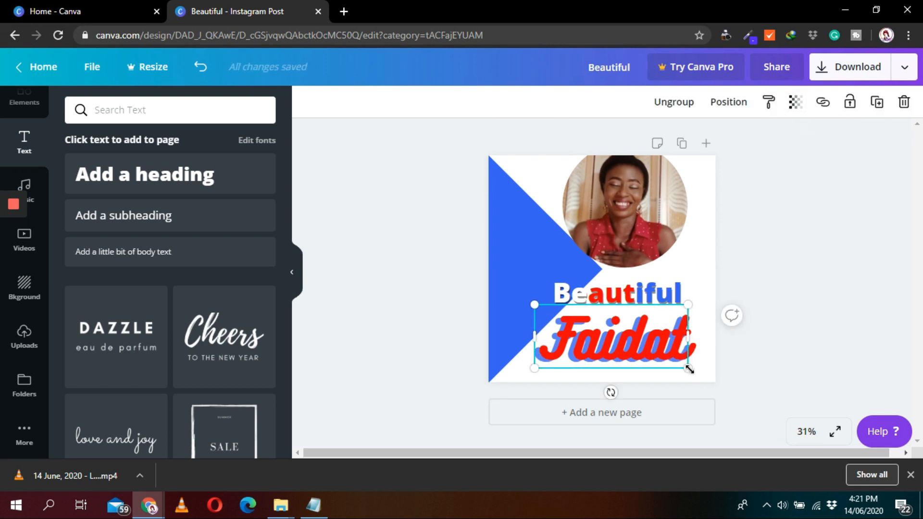
left_click_drag(690, 369, 702, 374)
Step: Reduce the "Beautiful" group to font size 90.4 and position it above the right part of the name
left_click(652, 292)
left_click_drag(652, 292, 671, 298)
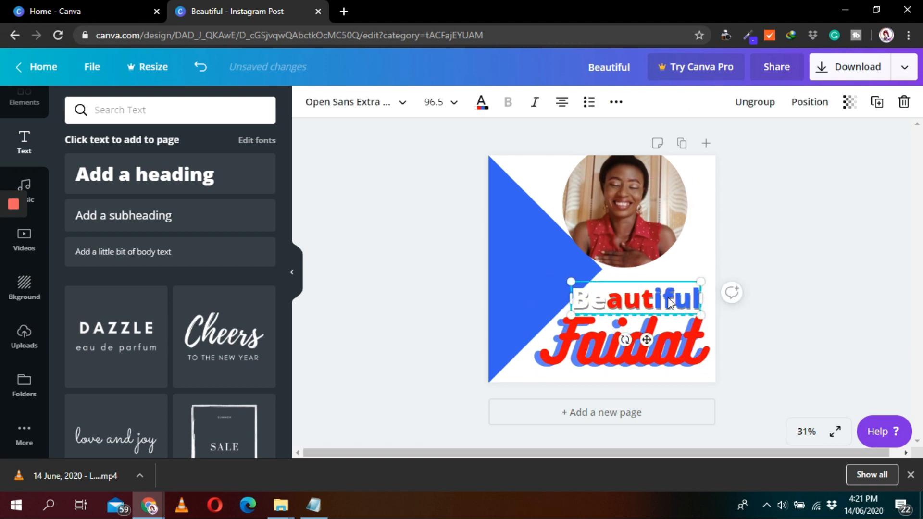
left_click_drag(700, 314, 666, 292)
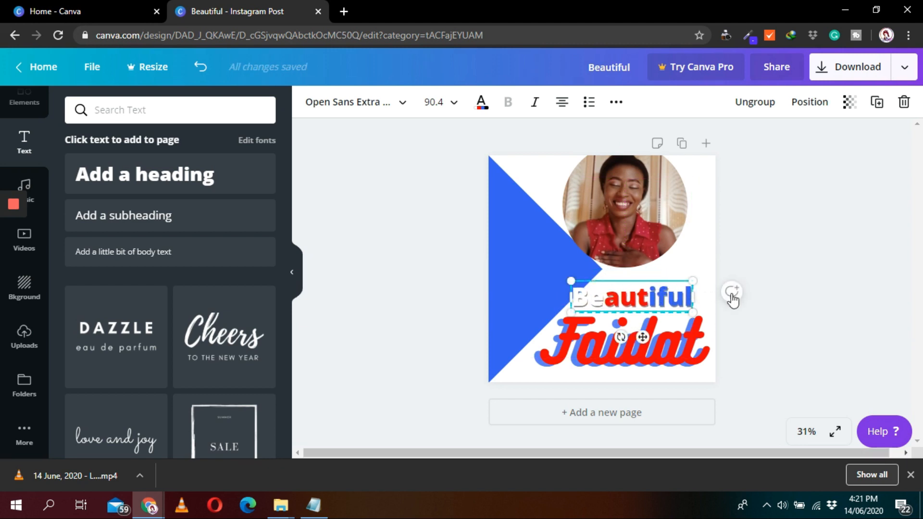
left_click_drag(662, 300, 671, 300)
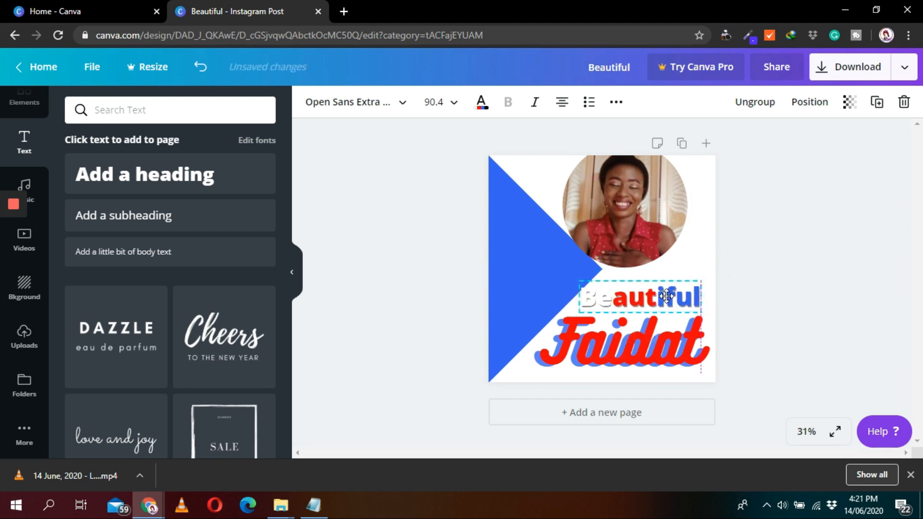
Step: Move the circular photo down and right so it sits fully on the page, just above "Beautiful"
left_click(750, 241)
left_click_drag(653, 226, 678, 244)
left_click(769, 248)
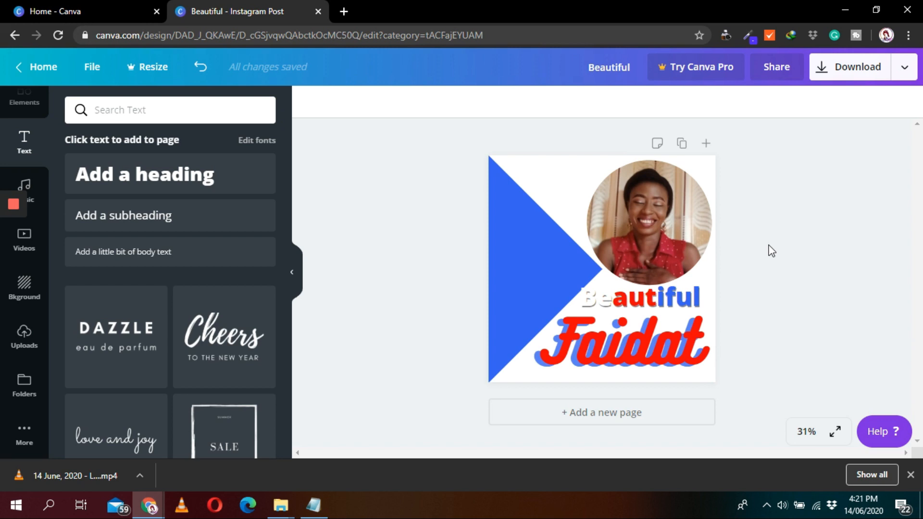
Step: Delete the blue triangle and shift the circular photo, the "Beautiful" group and the name group left toward the page's centre
left_click(543, 282)
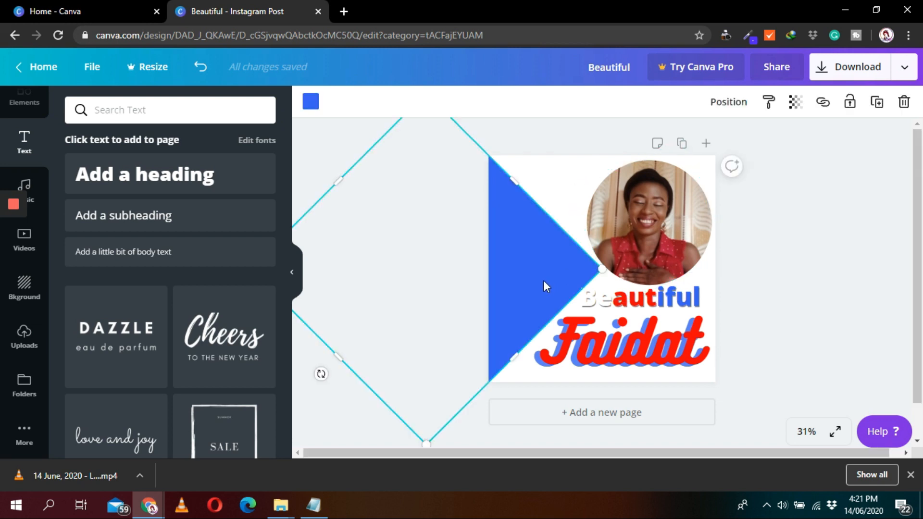
key("Delete")
left_click(646, 227)
left_click_drag(646, 227, 608, 219)
left_click_drag(631, 299, 596, 291)
left_click_drag(630, 341, 608, 337)
left_click(769, 298)
Step: Nudge the circular photo slightly left and down so it is centred directly above "Beautiful"
left_click(643, 235)
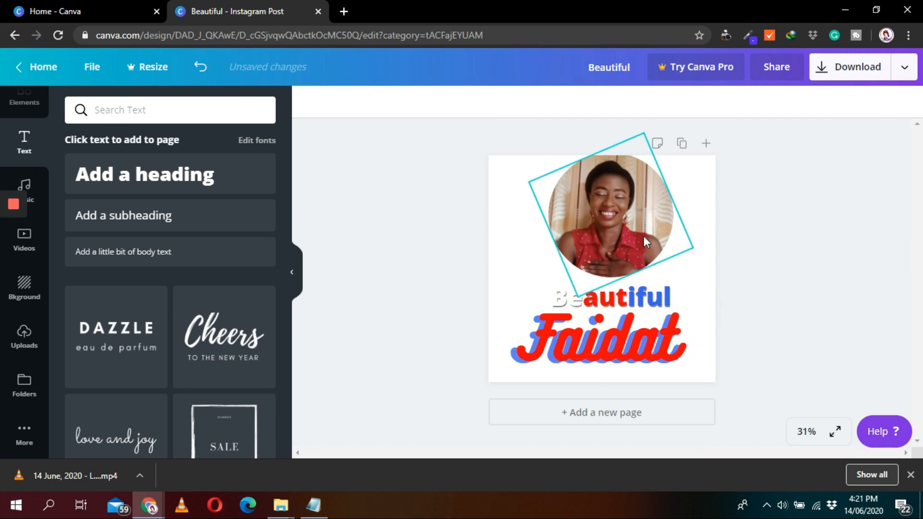
left_click_drag(643, 245, 637, 242)
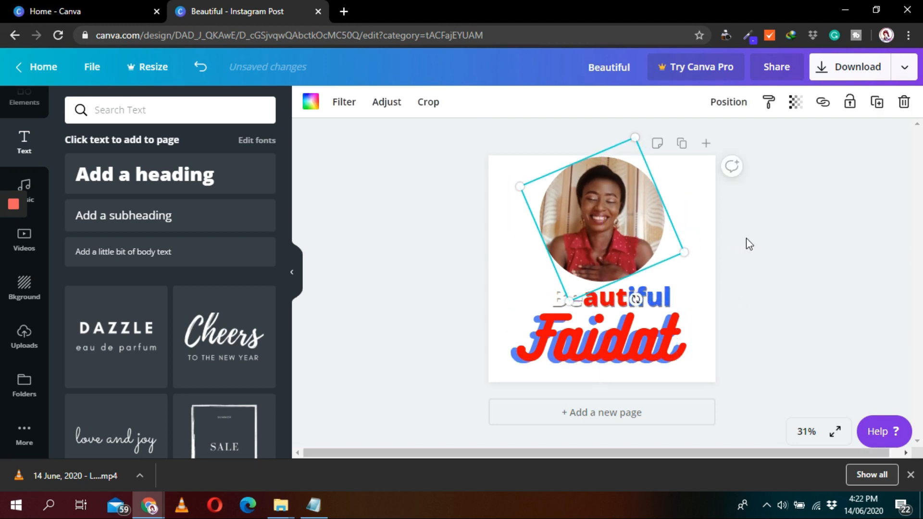
left_click(768, 237)
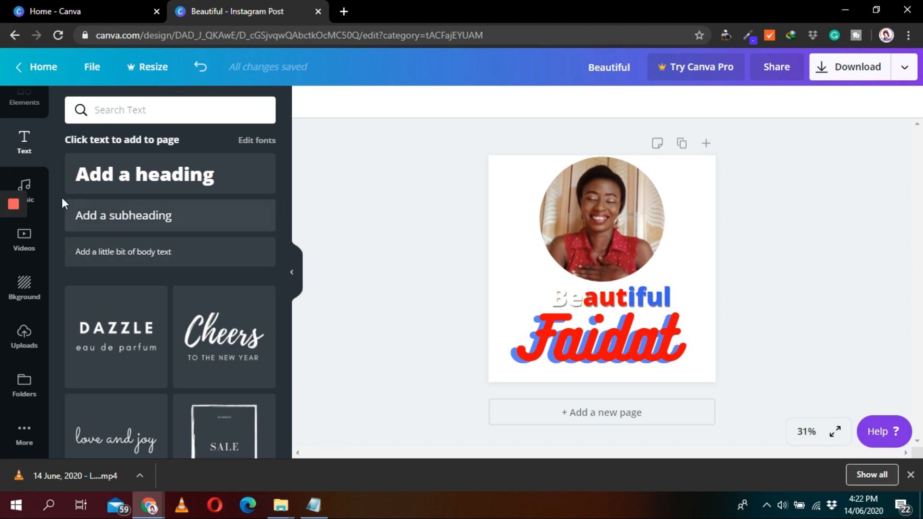
left_click(14, 204)
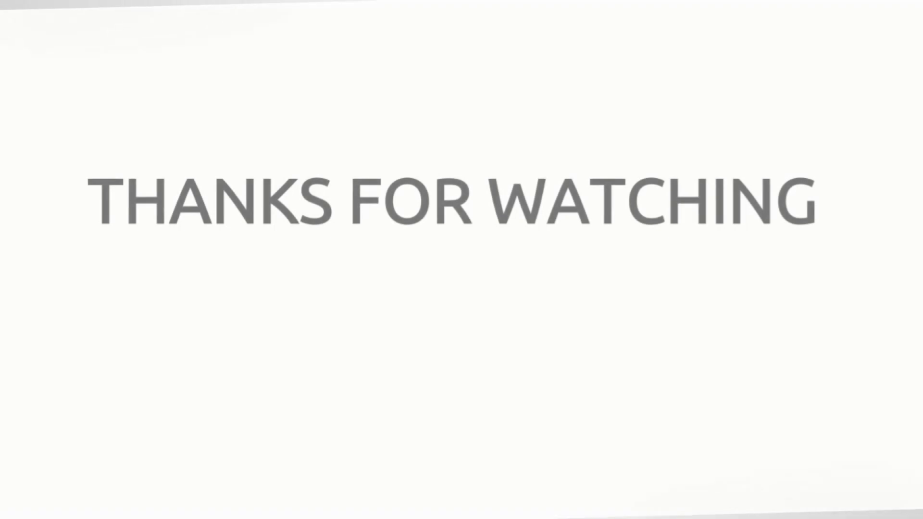